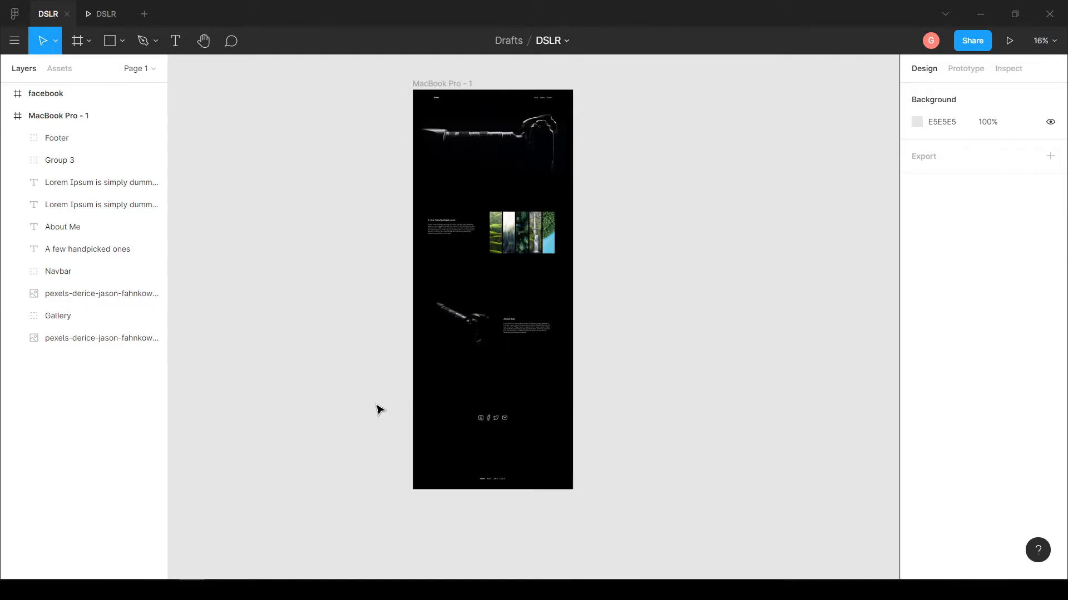
- Draw a full-width frame around the large camera hero image in the MacBook Pro - 1 page
left_click_drag(639, 155, 536, 199)
scroll(495, 276, "up", 2)
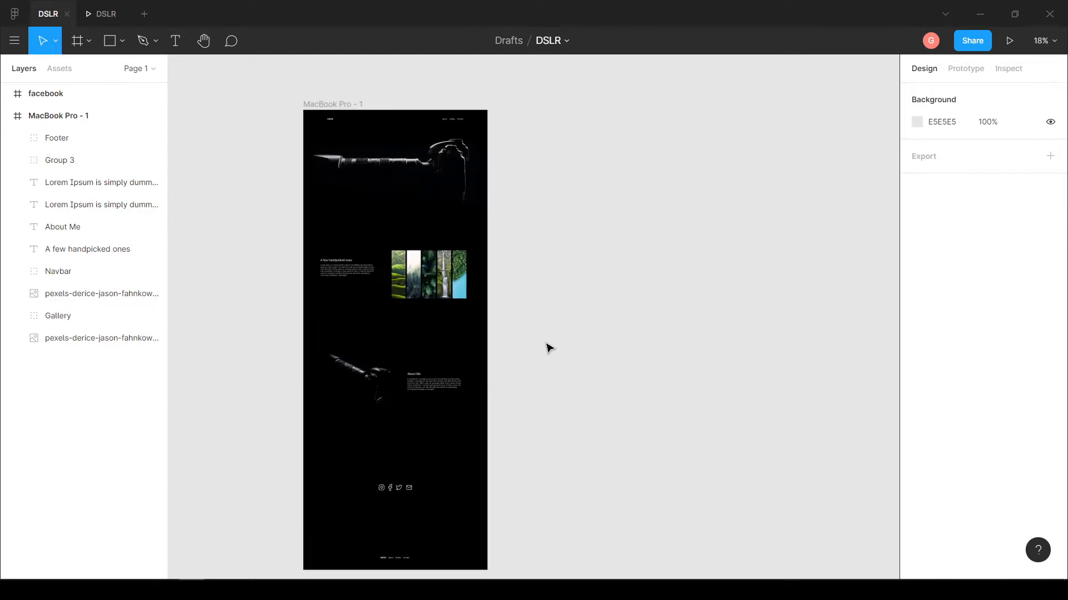
left_click(79, 46)
left_click(88, 40)
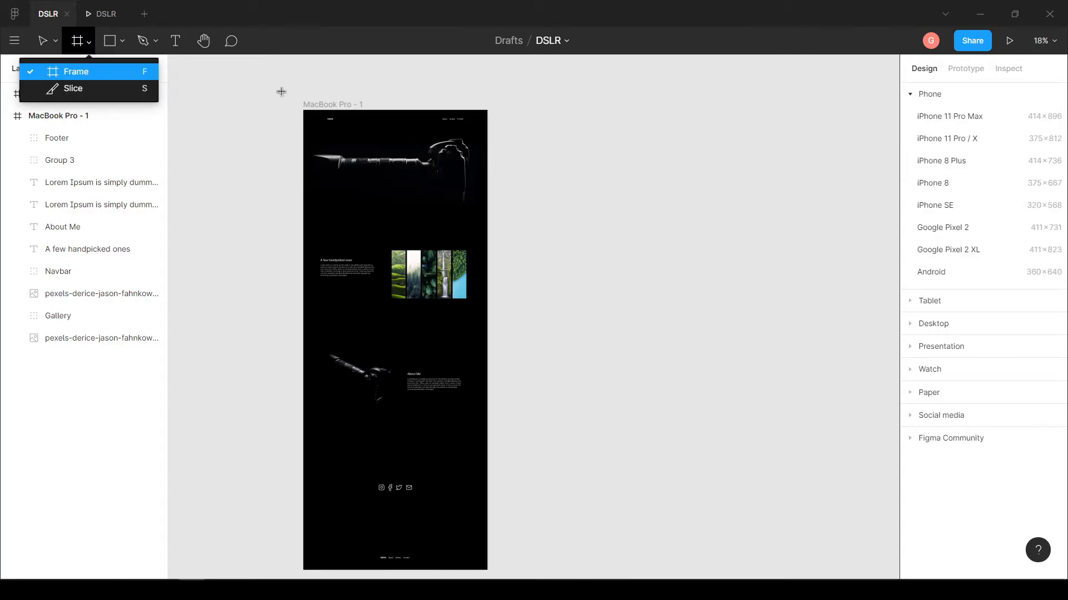
scroll(328, 167, "up", 5)
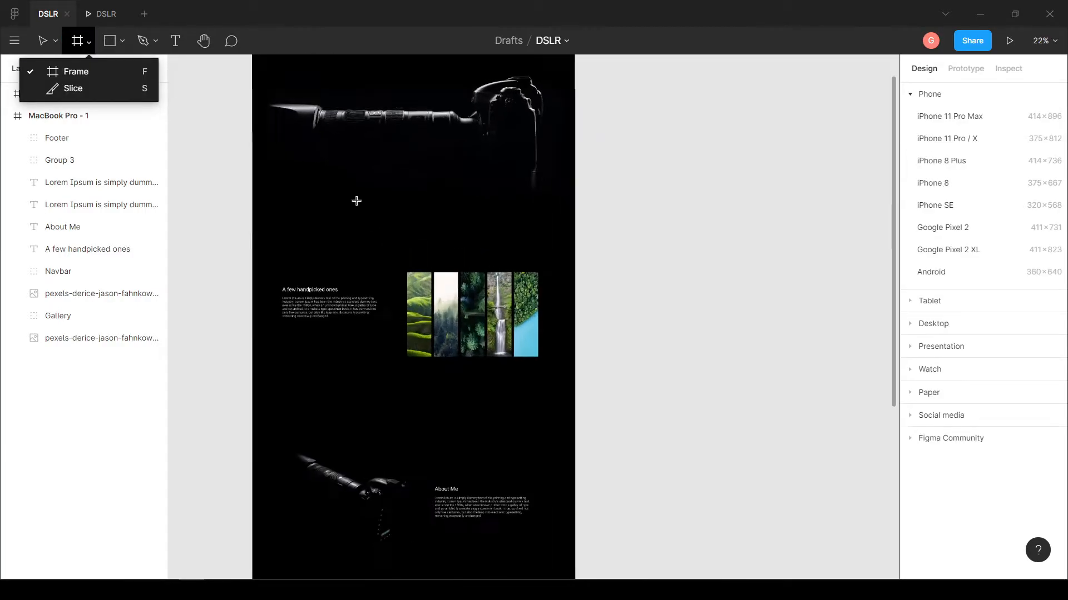
scroll(229, 134, "up", 3)
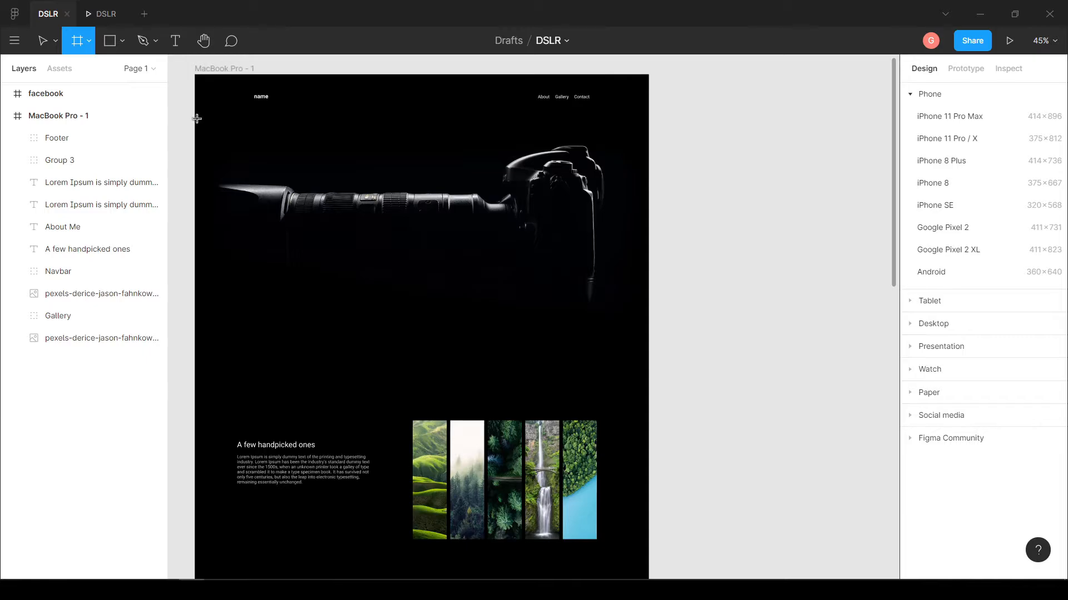
left_click_drag(194, 118, 650, 358)
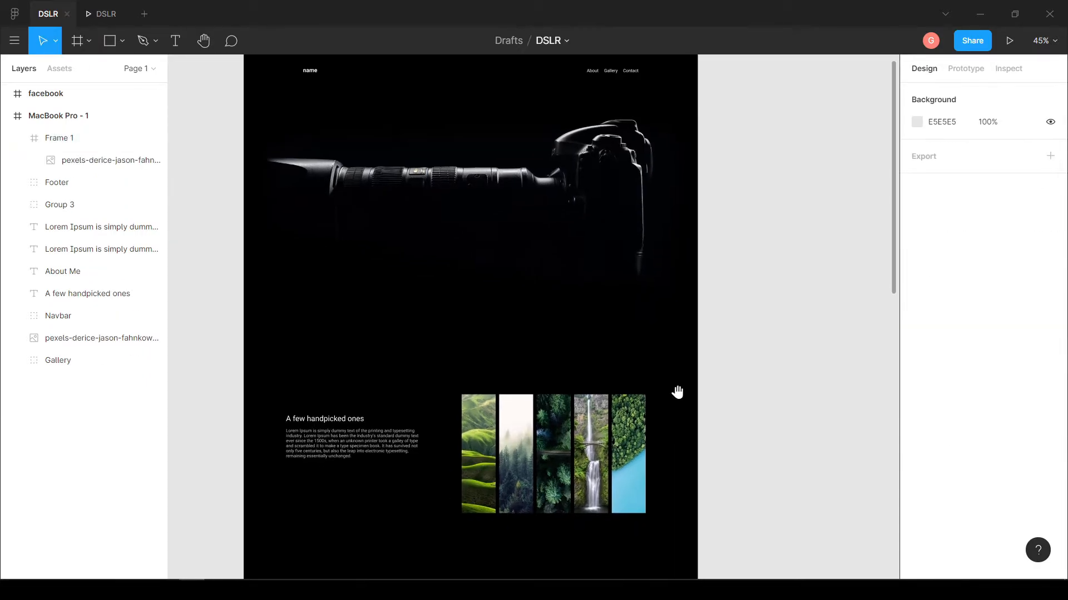
- Draw a frame about 1440 × 808 around the gallery section, enclosing the heading, paragraph and five nature images
scroll(677, 392, "down", 2)
left_click_drag(676, 424, 644, 321)
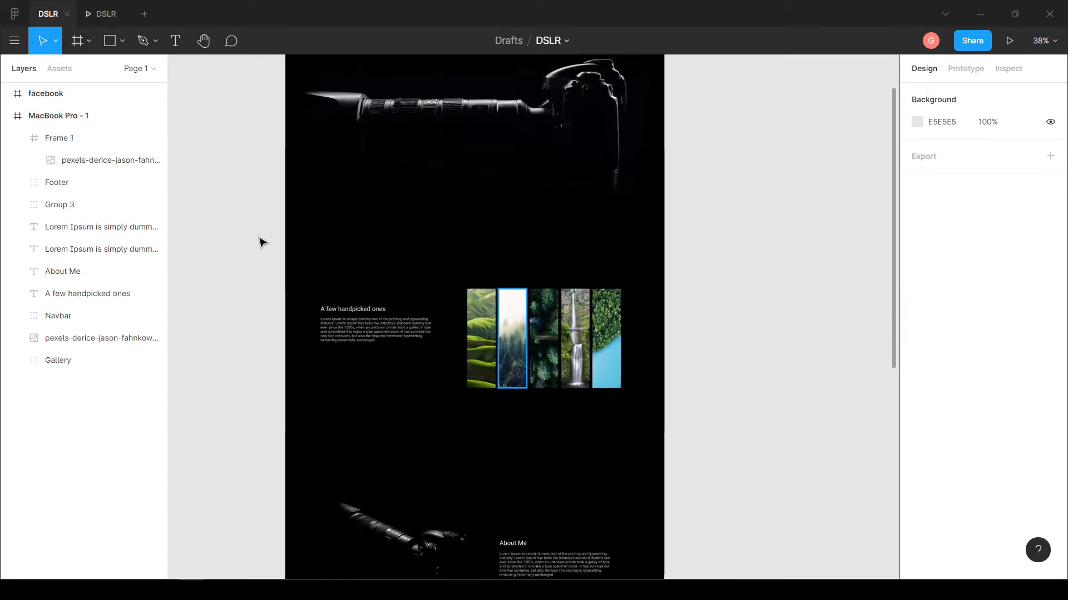
left_click(90, 45)
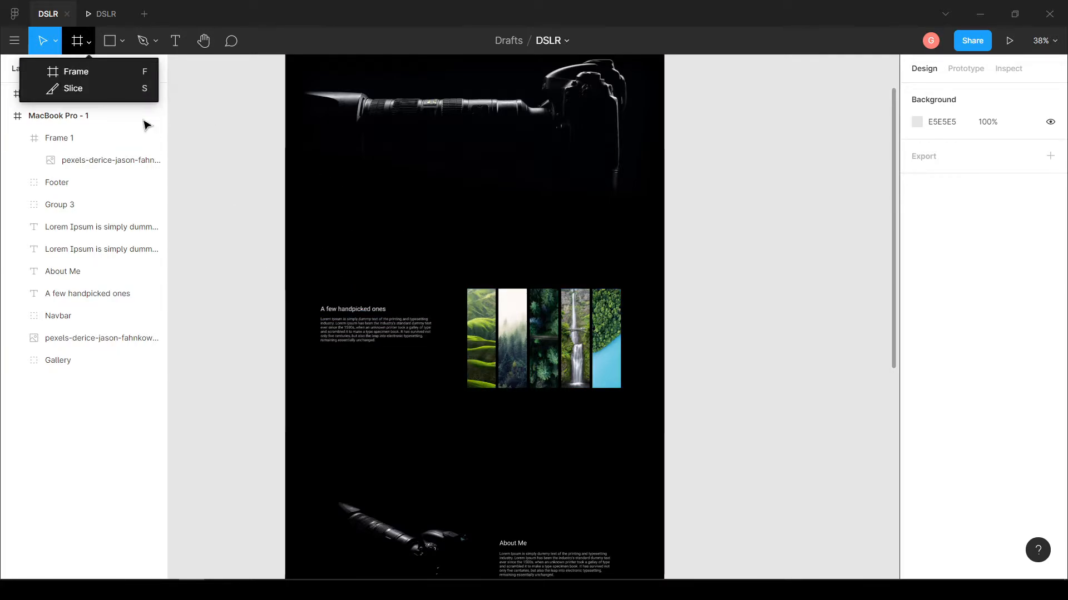
left_click(118, 72)
mouse_move(284, 451)
left_mouse_down()
mouse_move(632, 342)
mouse_move(664, 239)
left_mouse_up()
- Draw a frame about 1440 × 941 around the About Me section and shorten its height to about 850
scroll(645, 362, "down", 3)
scroll(640, 444, "down", 1)
scroll(623, 417, "down", 3)
scroll(607, 336, "up", 2)
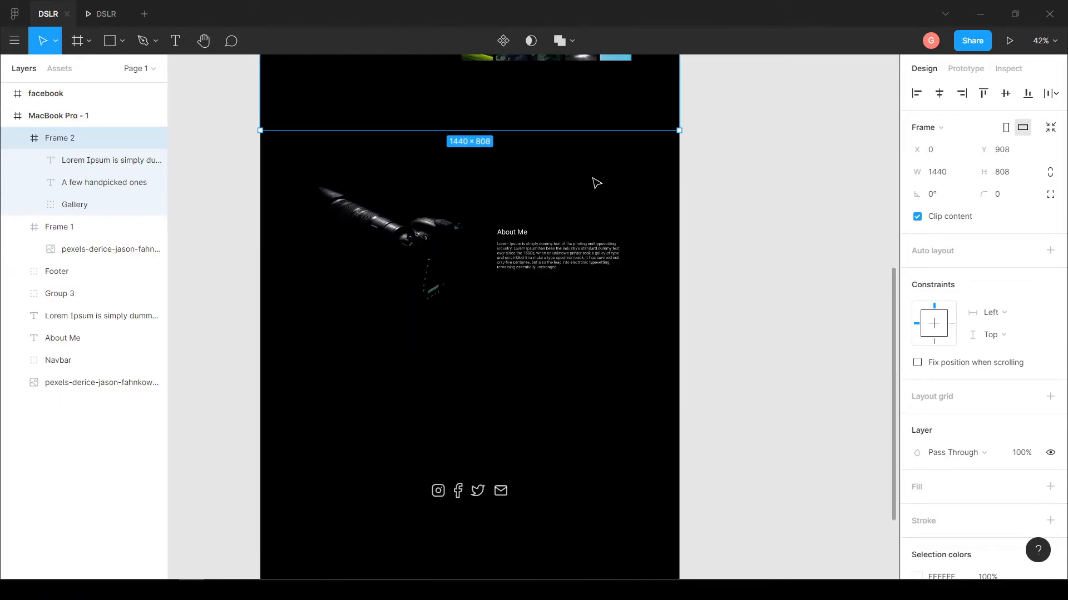
left_click(87, 45)
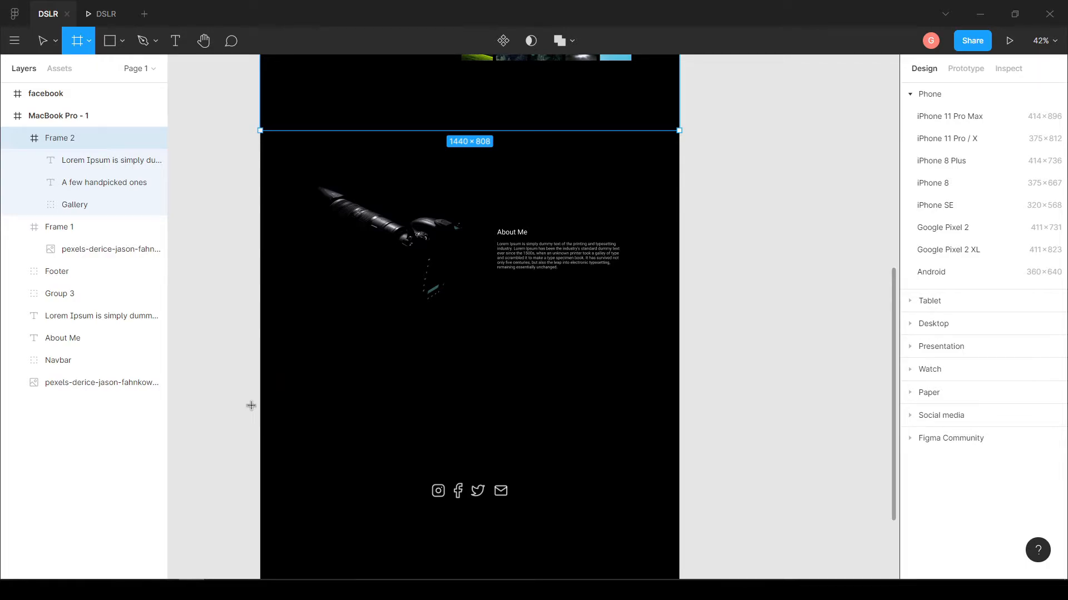
left_click_drag(260, 132, 680, 406)
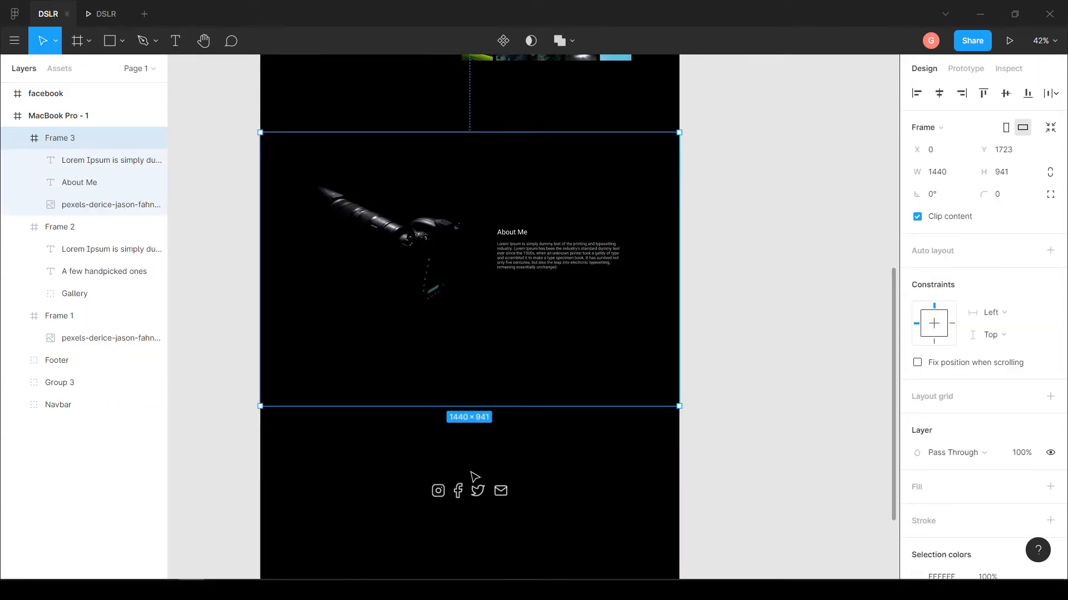
scroll(477, 310, "down", 4)
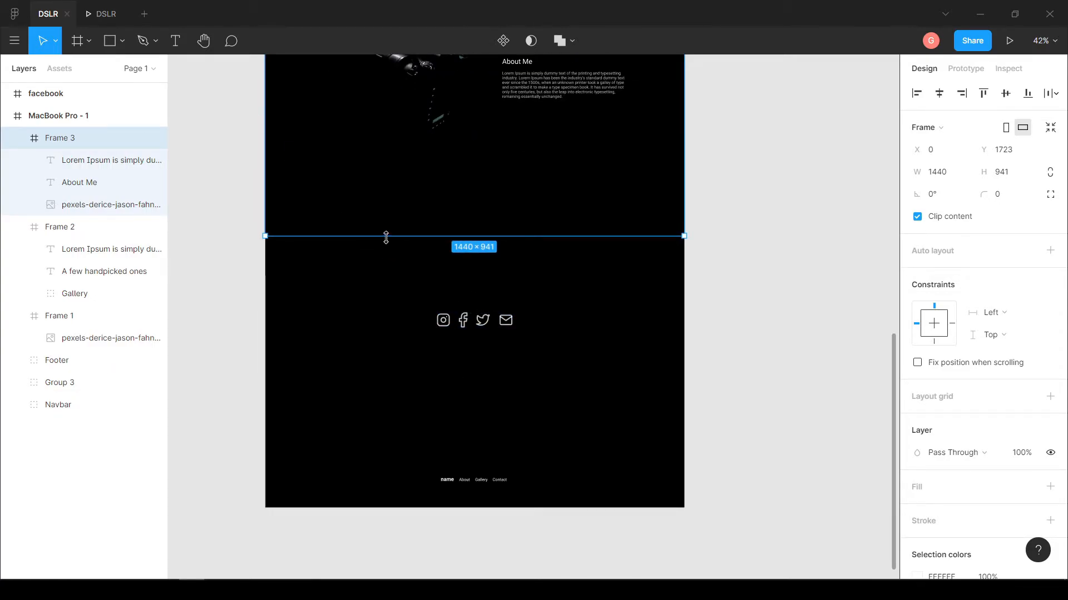
left_click_drag(383, 236, 388, 210)
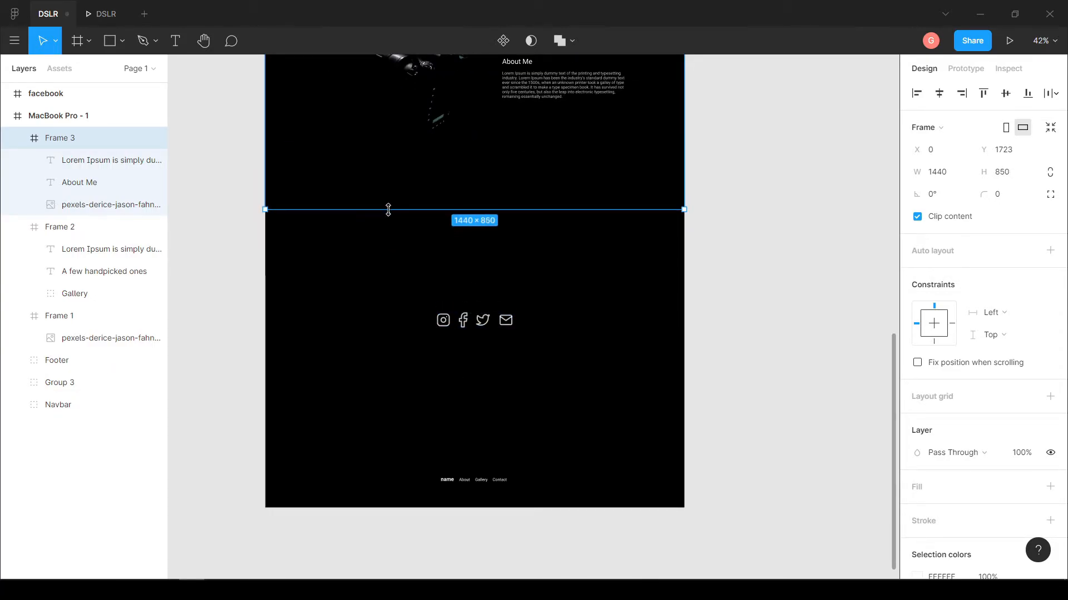
- Draw a frame about 1440 × 877 over the social icons section, directly below the About Me frame
left_click(77, 41)
left_click_drag(265, 209, 685, 470)
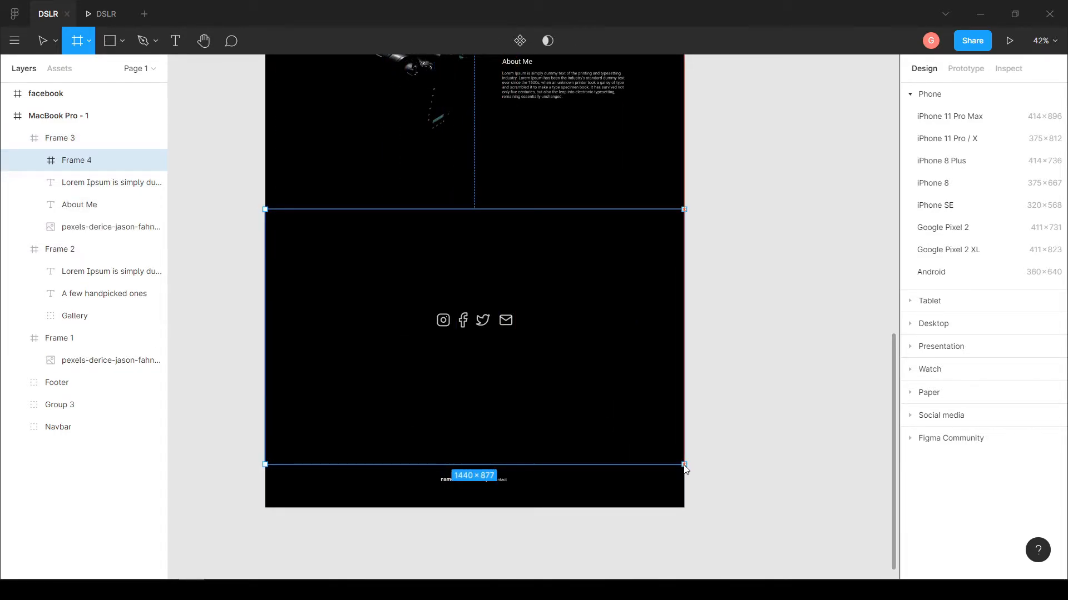
left_click(210, 138)
- Move Frame 4 out of Frame 3 so it sits directly under MacBook Pro - 1 in the layer hierarchy
scroll(673, 247, "up", 3)
scroll(670, 326, "down", 5)
left_click_drag(675, 311, 570, 392)
scroll(608, 363, "down", 1)
left_click_drag(585, 354, 508, 366)
left_click_drag(484, 128, 502, 224)
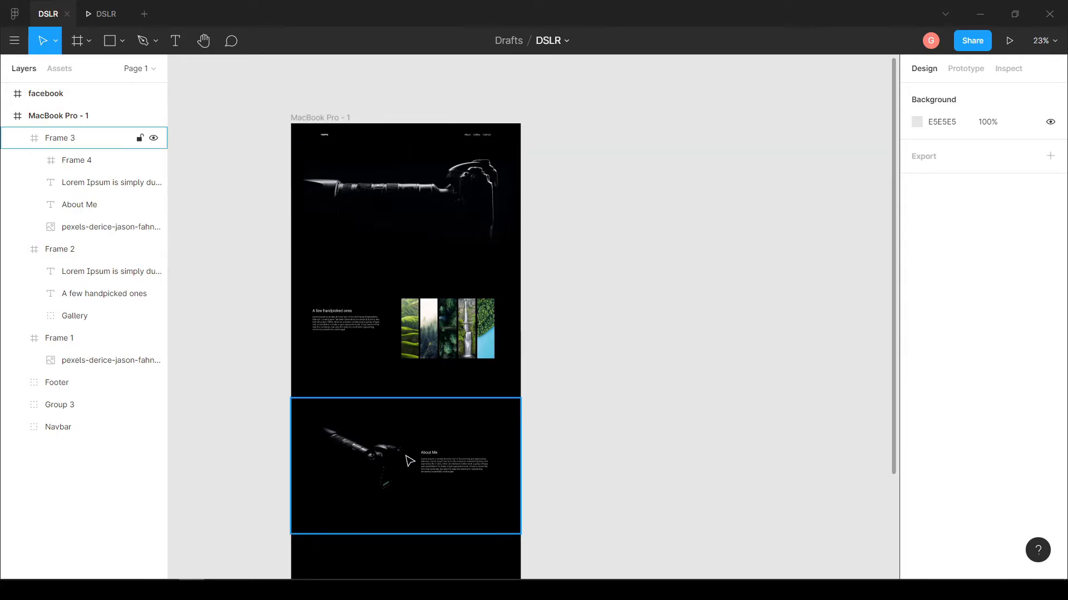
scroll(424, 358, "down", 4)
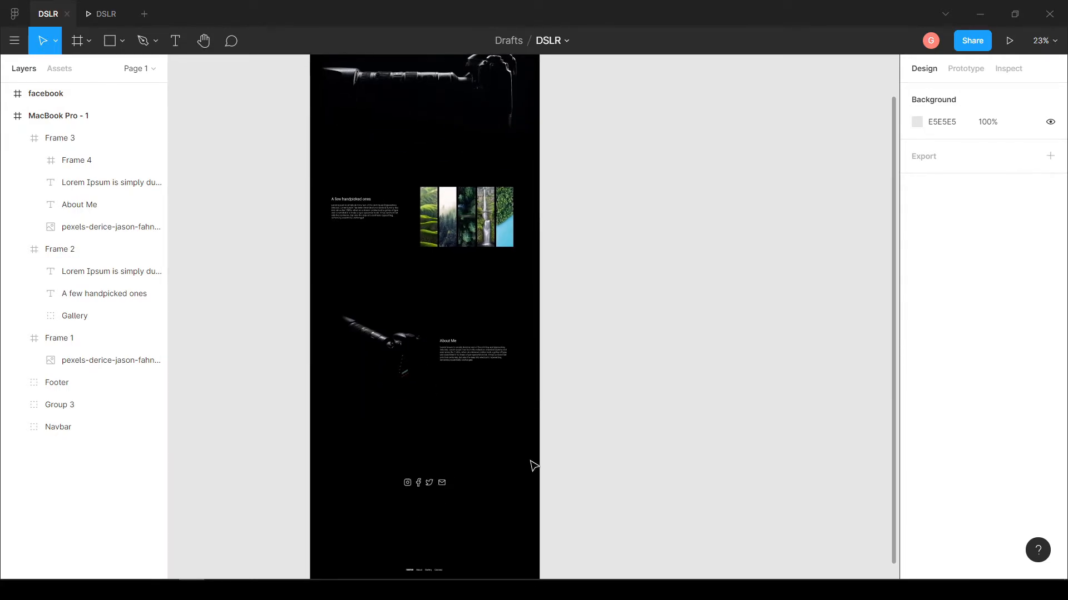
scroll(518, 460, "up", 3)
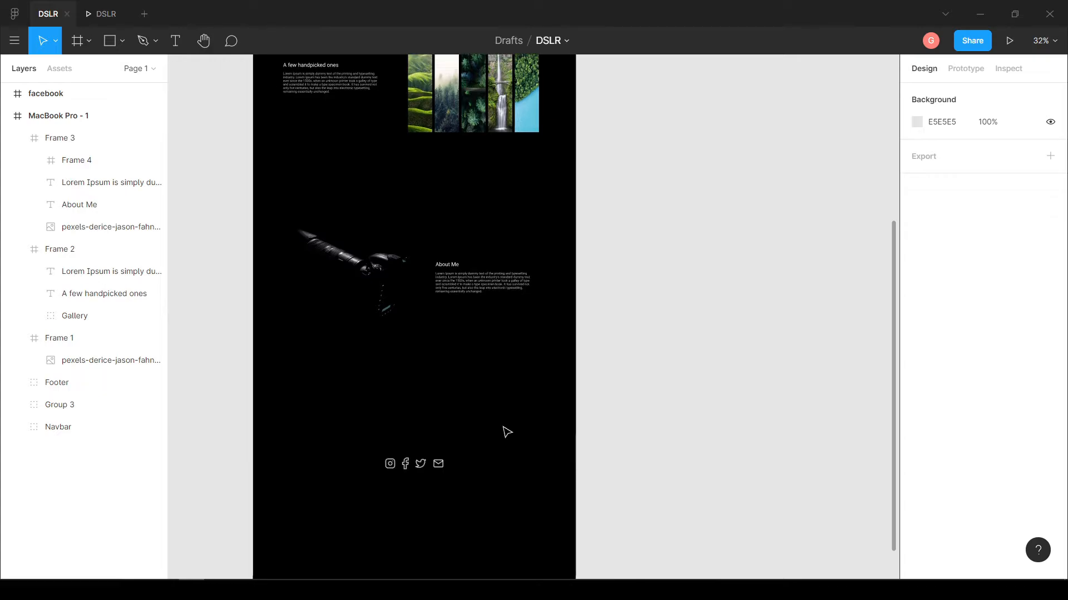
left_click(88, 160)
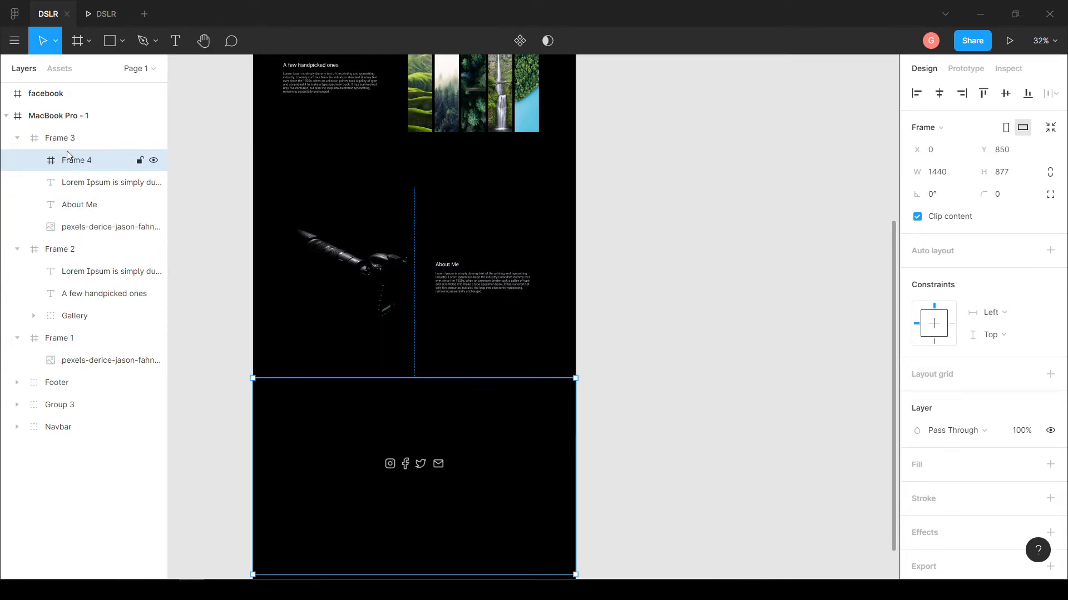
left_click_drag(70, 162, 66, 131)
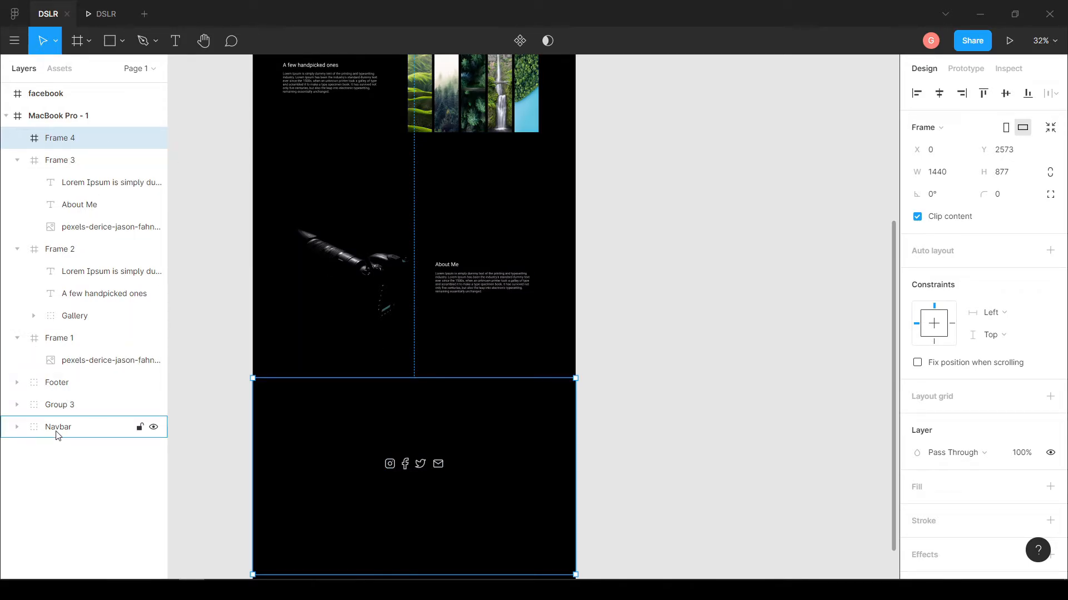
- Nest the social icons group, Group 3, inside Frame 4 and toggle the frame's visibility to check its contents
left_click(56, 408)
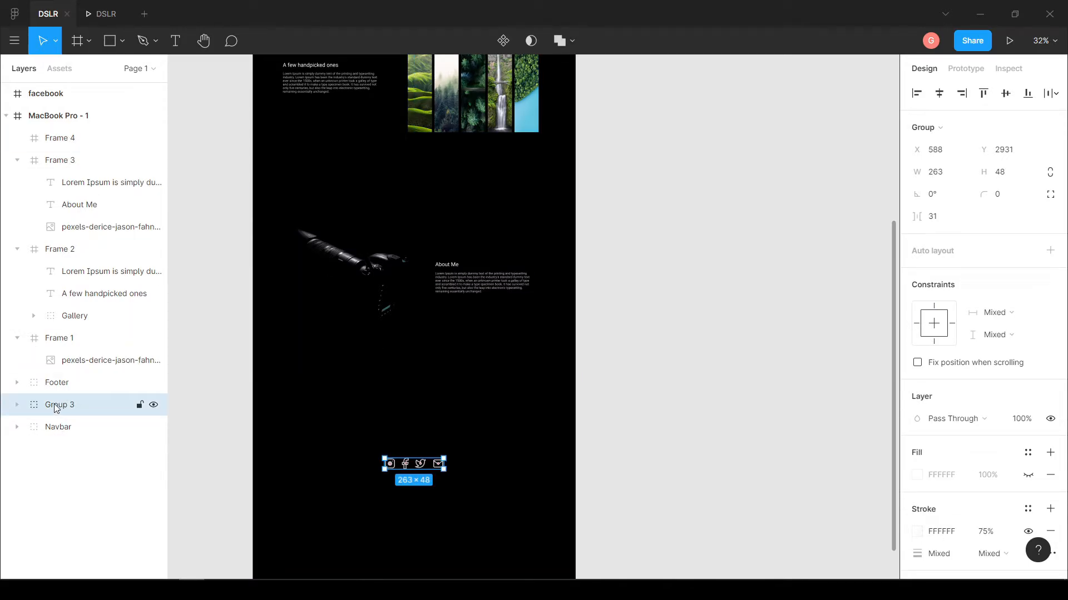
left_click_drag(56, 140, 56, 140)
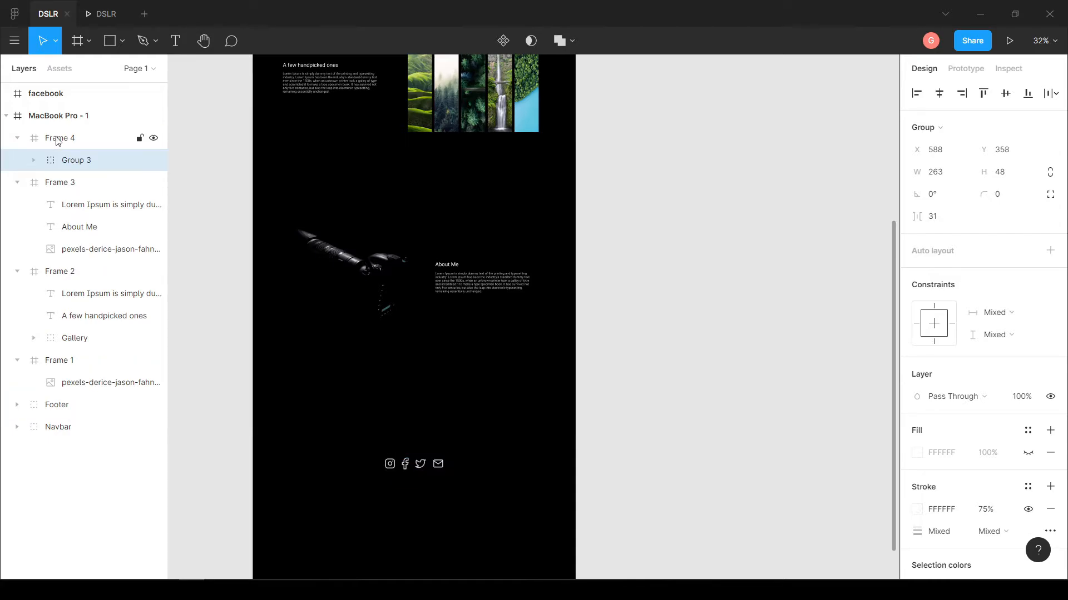
left_click(17, 138)
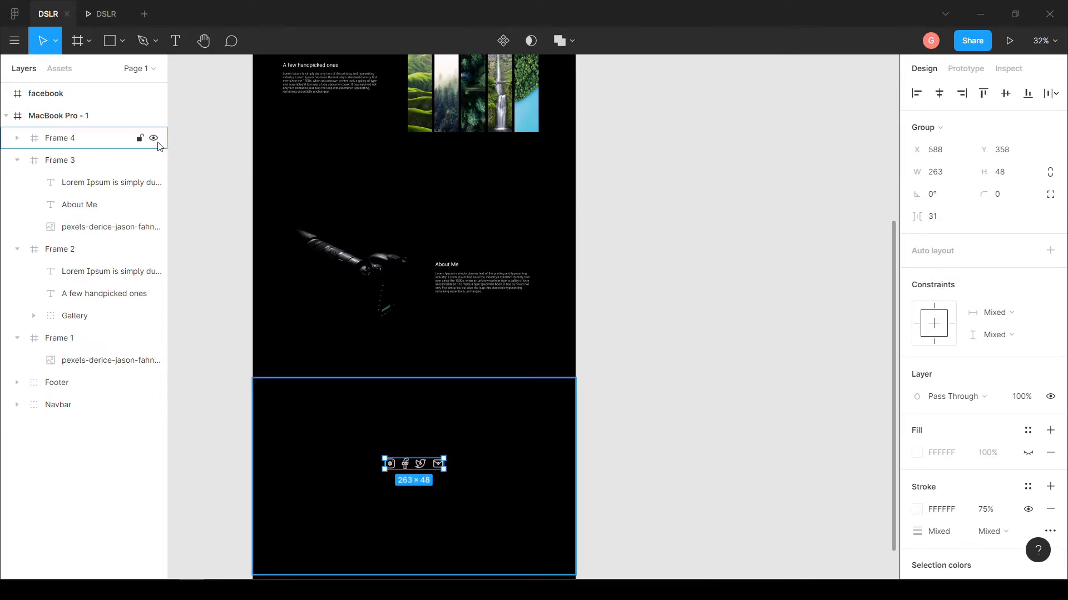
left_click(154, 139)
left_click(154, 139)
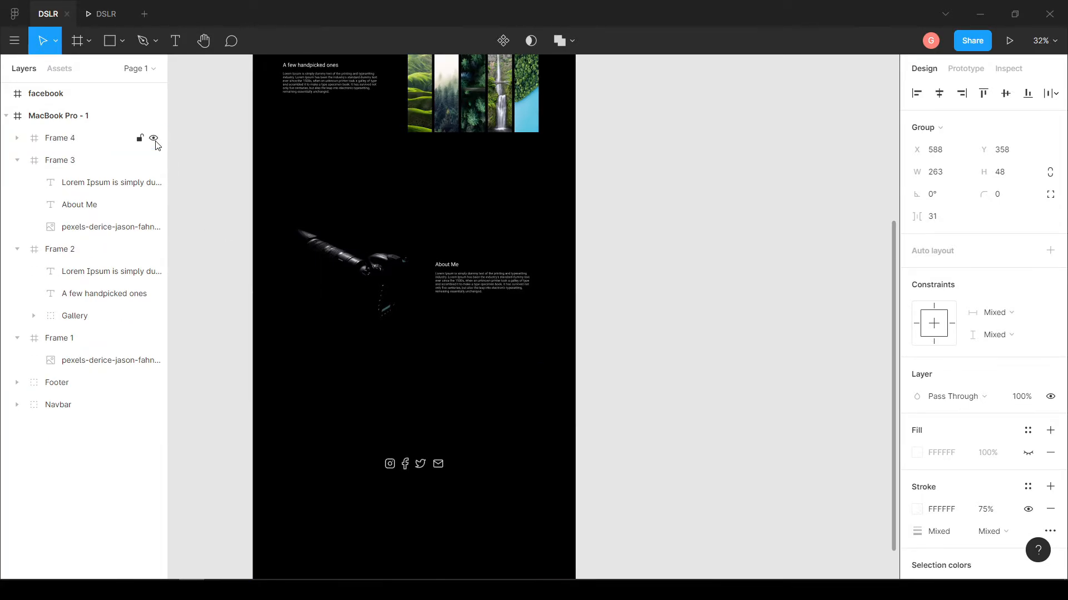
left_click(17, 138)
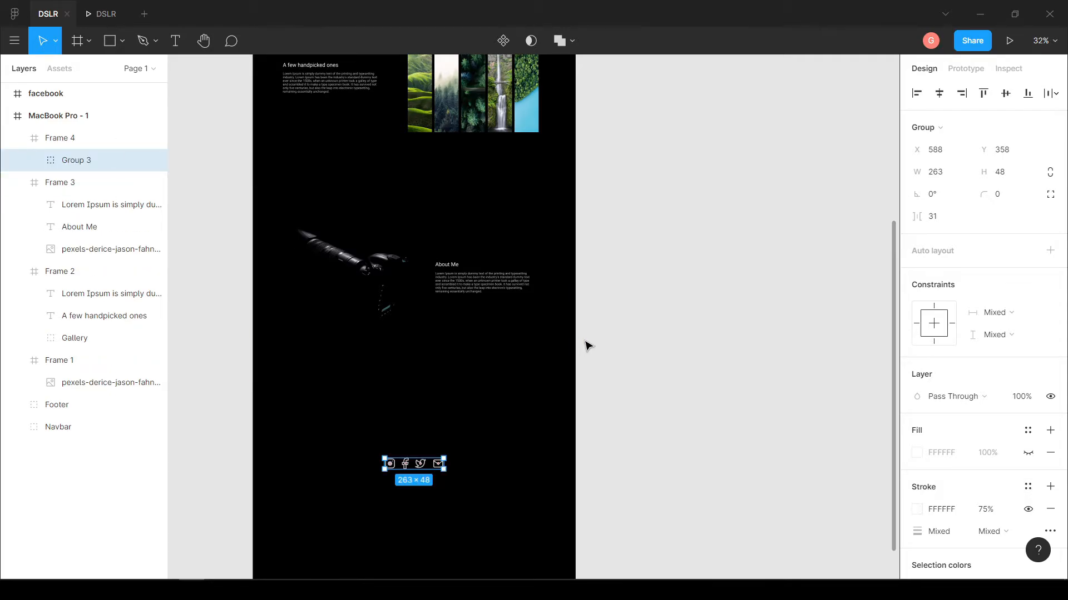
- Review the page from the navbar through the hero, gallery and About Me sections to check the section frames
left_click(639, 361)
left_click_drag(666, 369, 674, 392)
scroll(667, 393, "down", 3)
left_click_drag(760, 339, 684, 382)
scroll(612, 365, "up", 2)
left_click_drag(599, 239, 623, 347)
scroll(488, 142, "up", 2)
left_click_drag(488, 142, 521, 228)
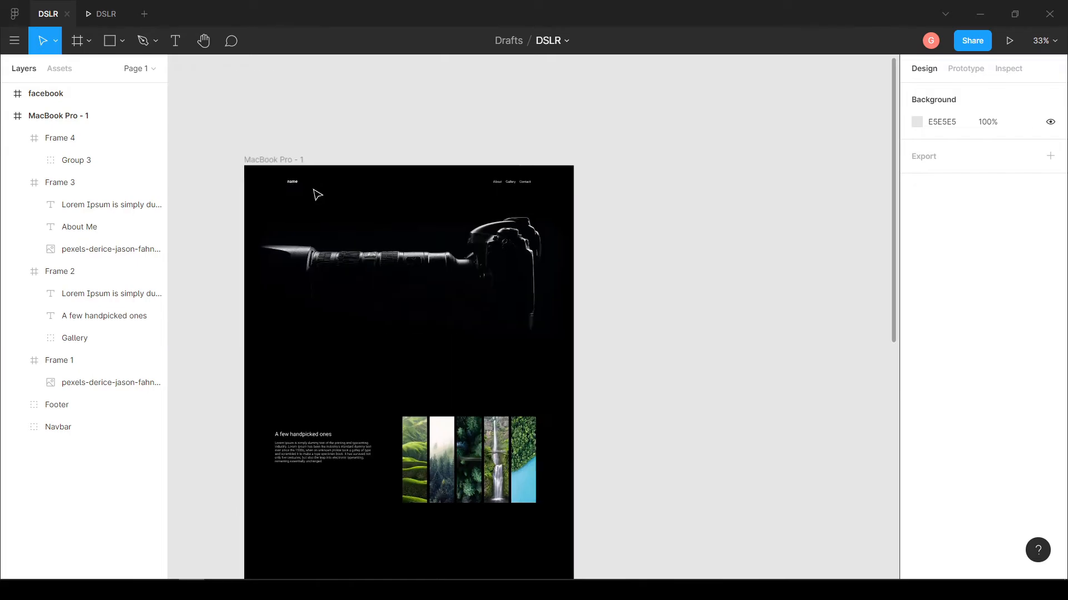
scroll(313, 190, "up", 3)
scroll(291, 182, "up", 3)
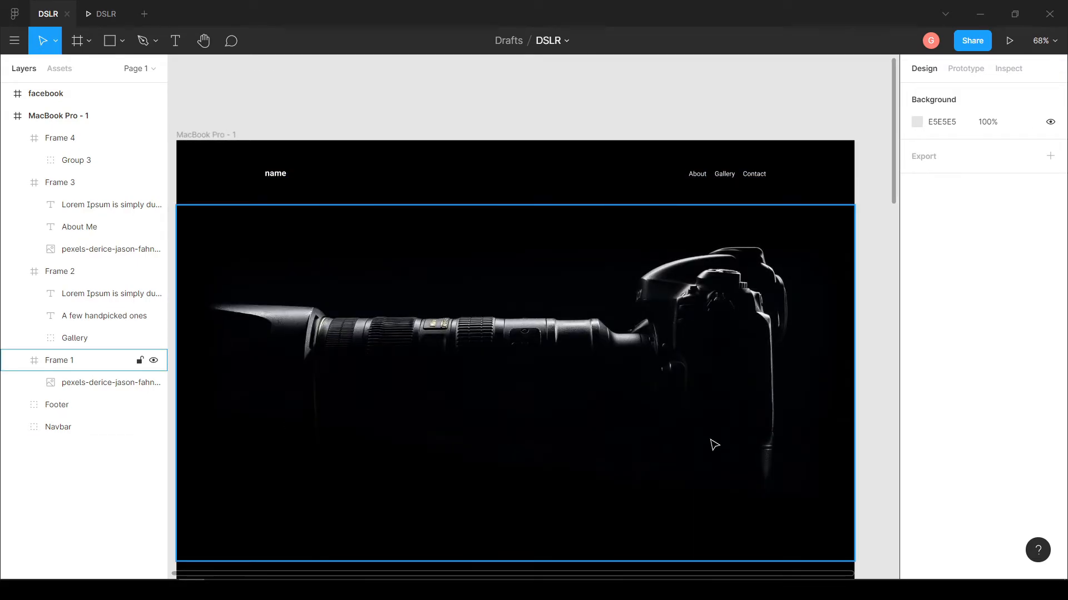
scroll(715, 445, "down", 3)
scroll(706, 559, "down", 5)
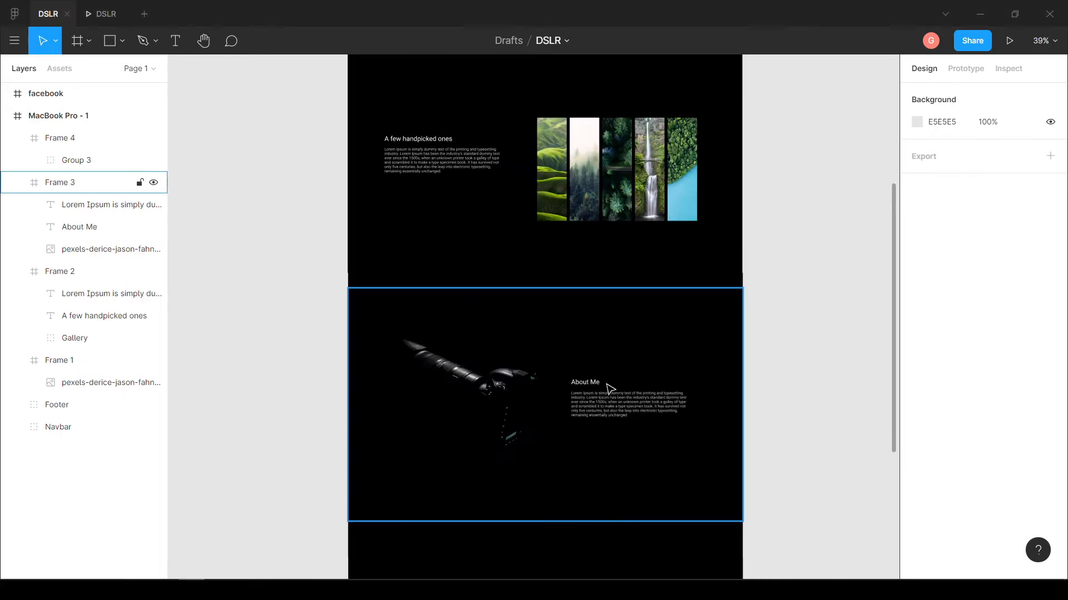
scroll(639, 361, "up", 4)
scroll(427, 377, "down", 3)
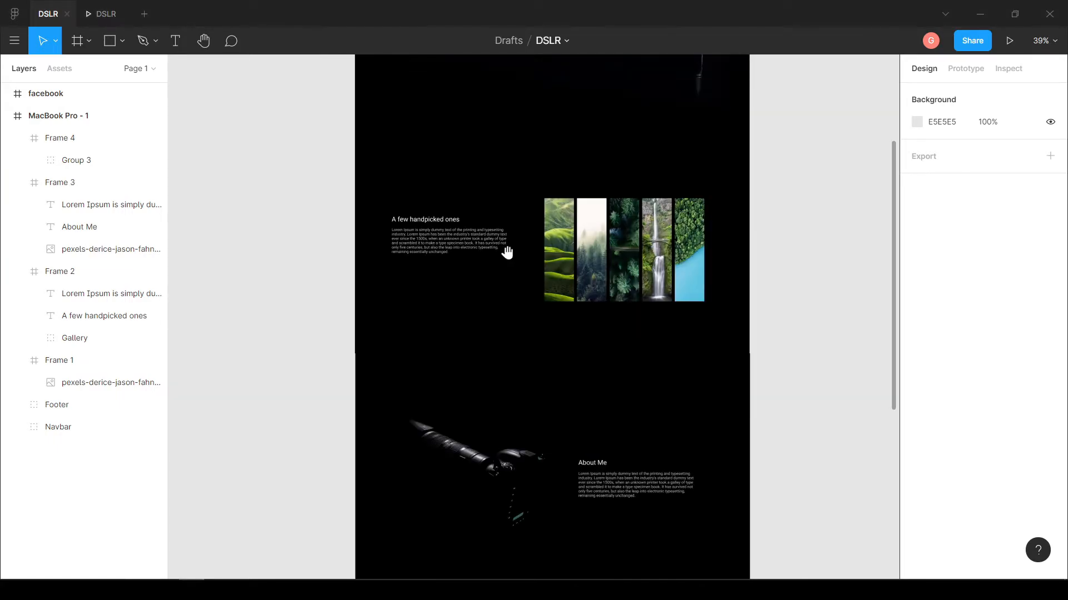
scroll(508, 253, "down", 3)
scroll(590, 496, "up", 3)
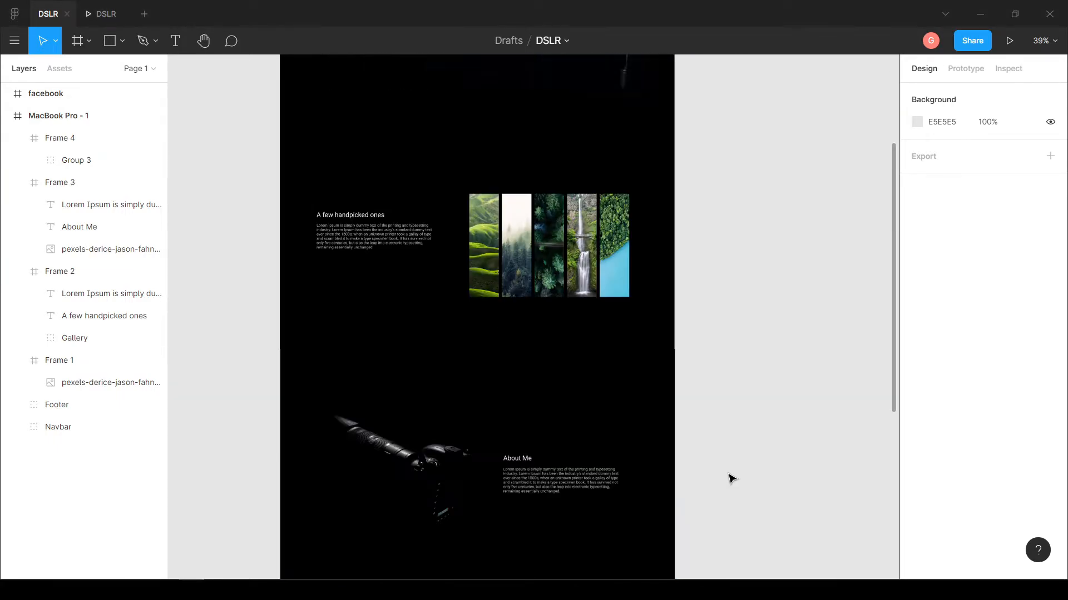
scroll(774, 172, "down", 3)
scroll(714, 198, "up", 2)
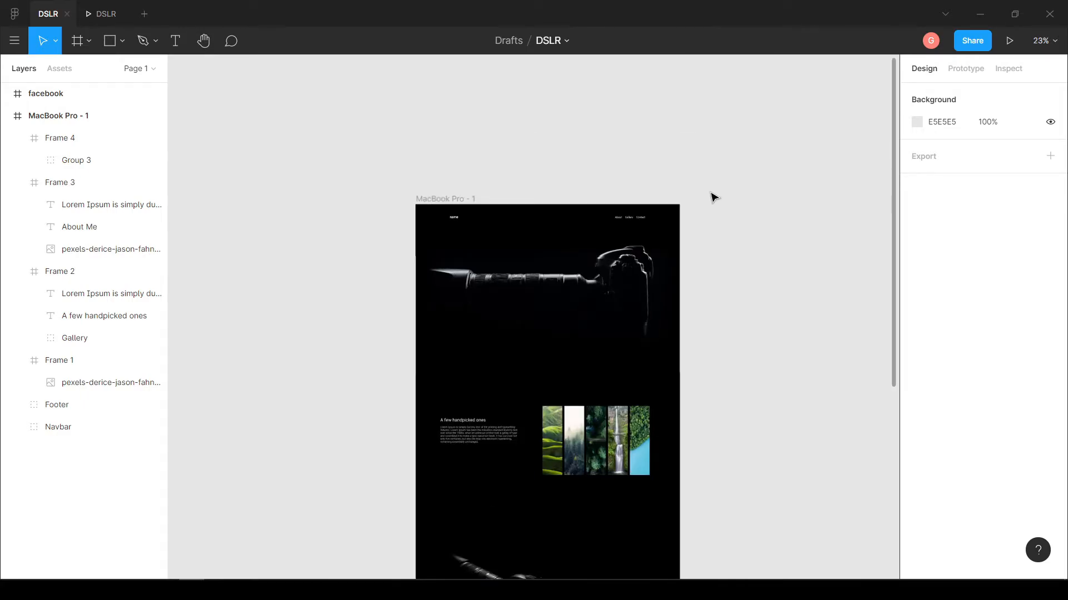
scroll(714, 197, "up", 5)
scroll(694, 300, "up", 1)
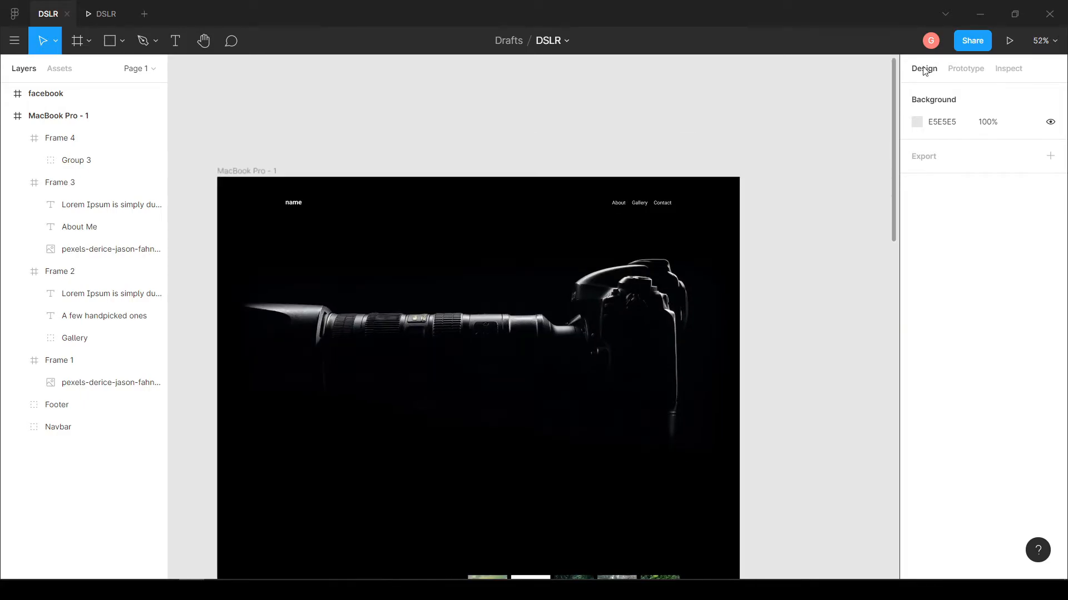
- In prototype mode, connect the navbar's "name" text to Frame 1 with an On click, Scroll to interaction using Instant animation
left_click(974, 73)
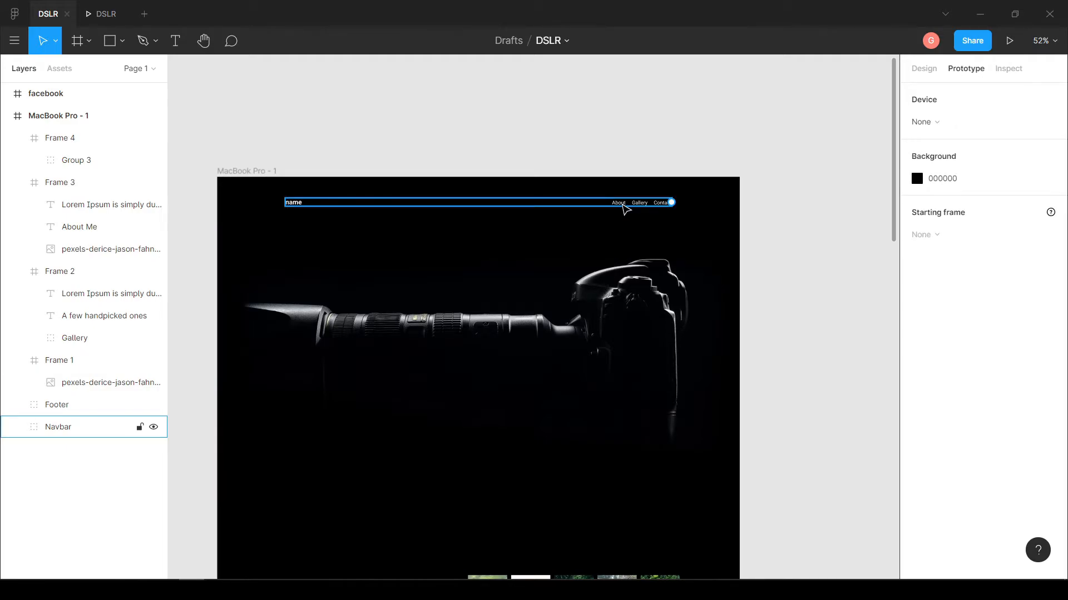
double_click(296, 204)
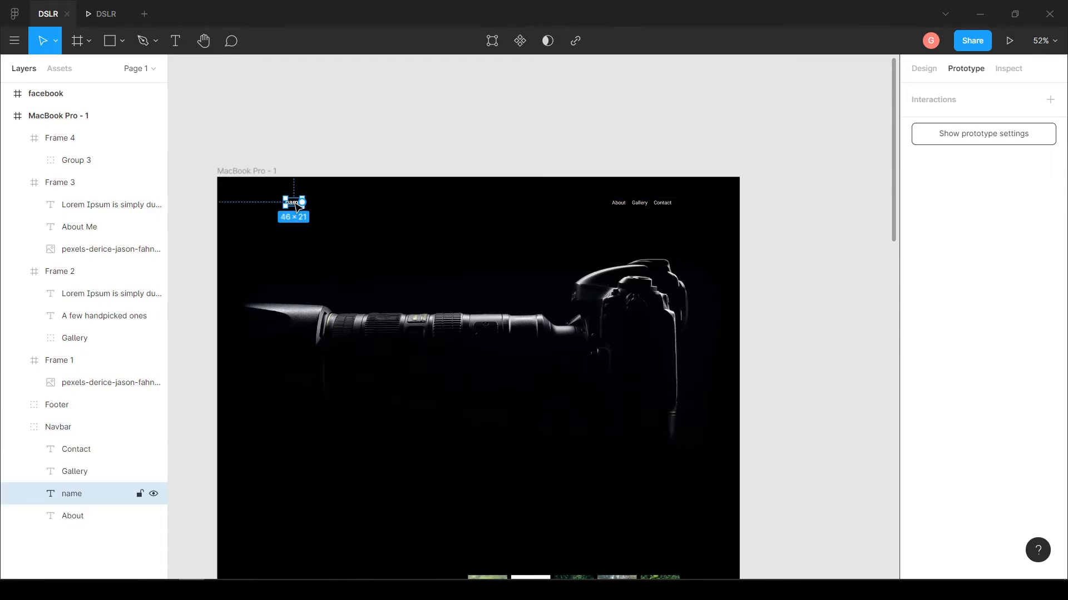
scroll(297, 207, "up", 5)
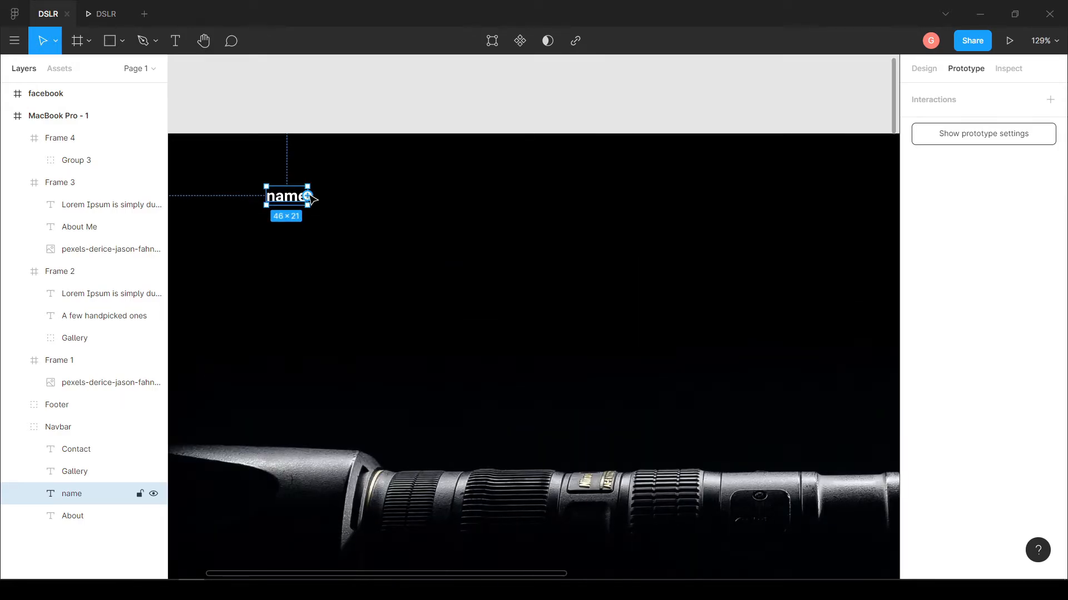
scroll(553, 369, "left", 5)
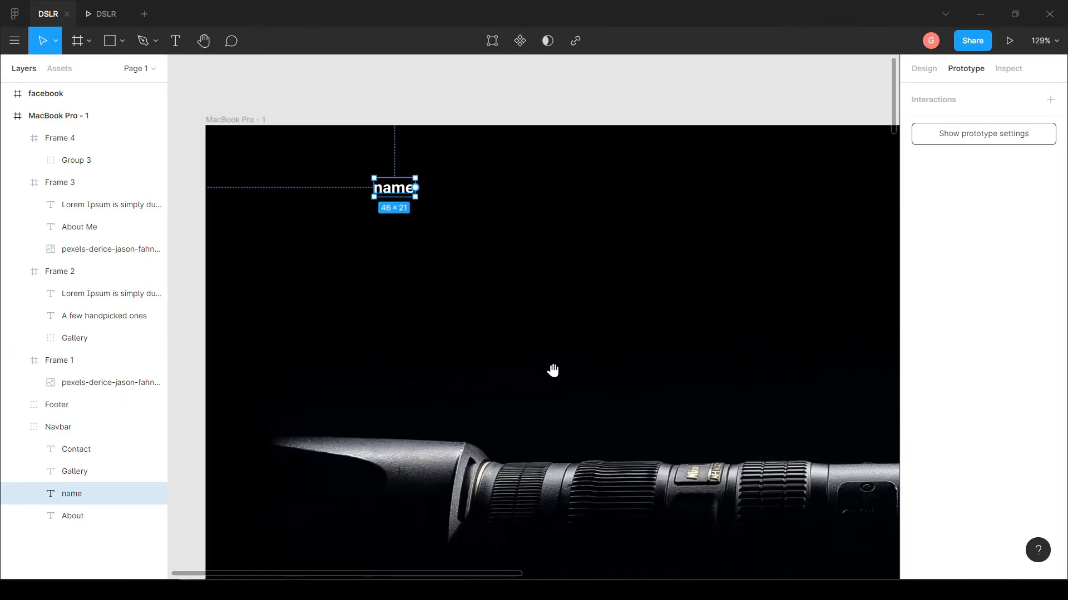
left_click_drag(494, 176, 456, 351)
scroll(542, 274, "down", 3)
scroll(603, 284, "down", 3)
left_click_drag(636, 388, 419, 344)
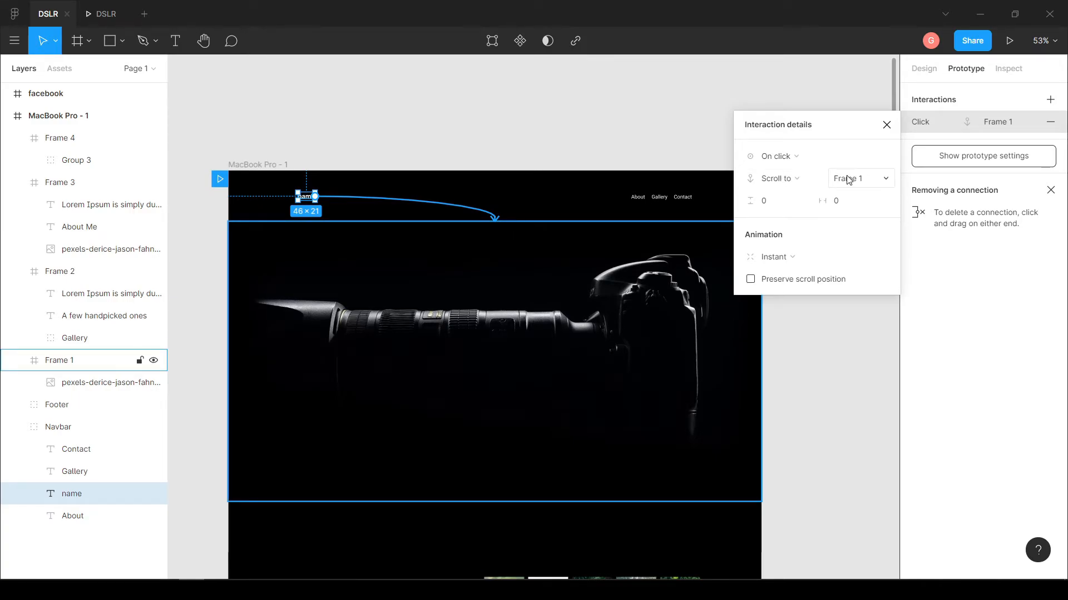
- Set the name link's scroll animation to Animate with Ease In And Out Back easing and a 1500 ms duration
left_click(851, 204)
left_click(795, 257)
left_click(768, 278)
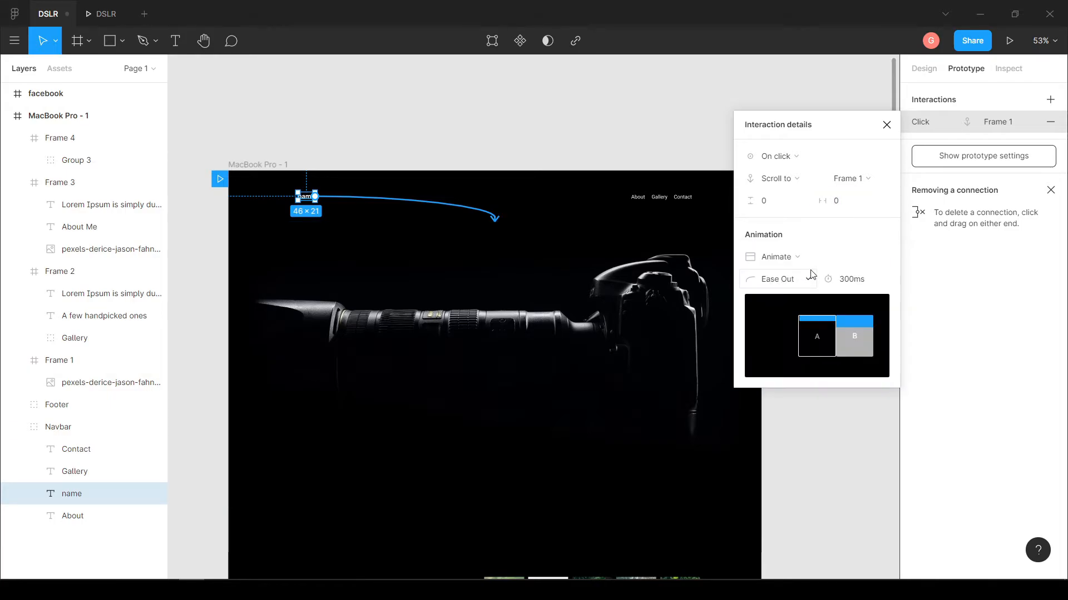
left_click(799, 283)
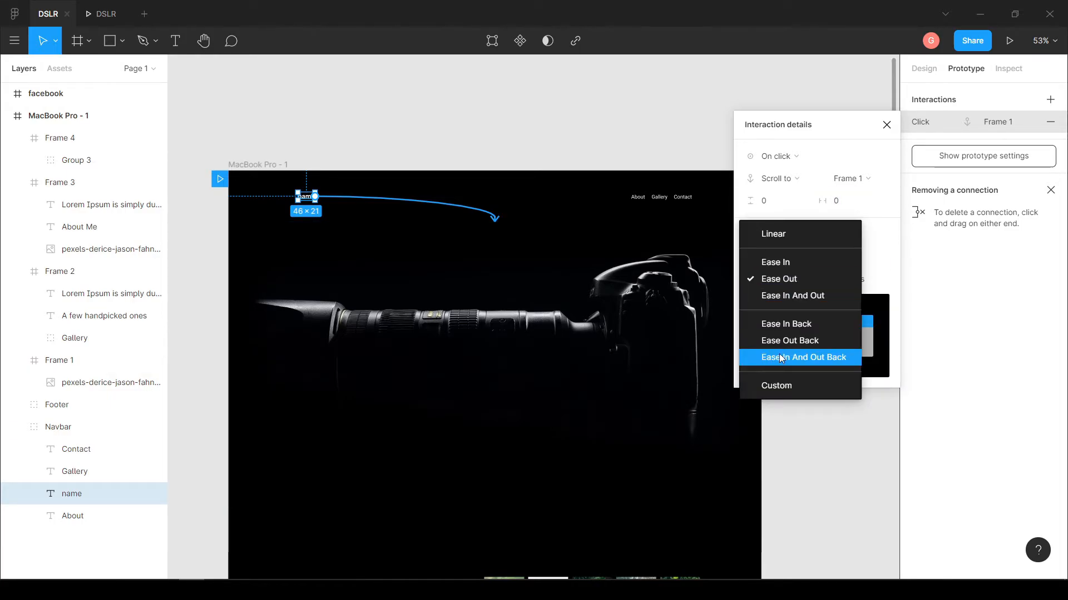
left_click(785, 356)
left_click(815, 282)
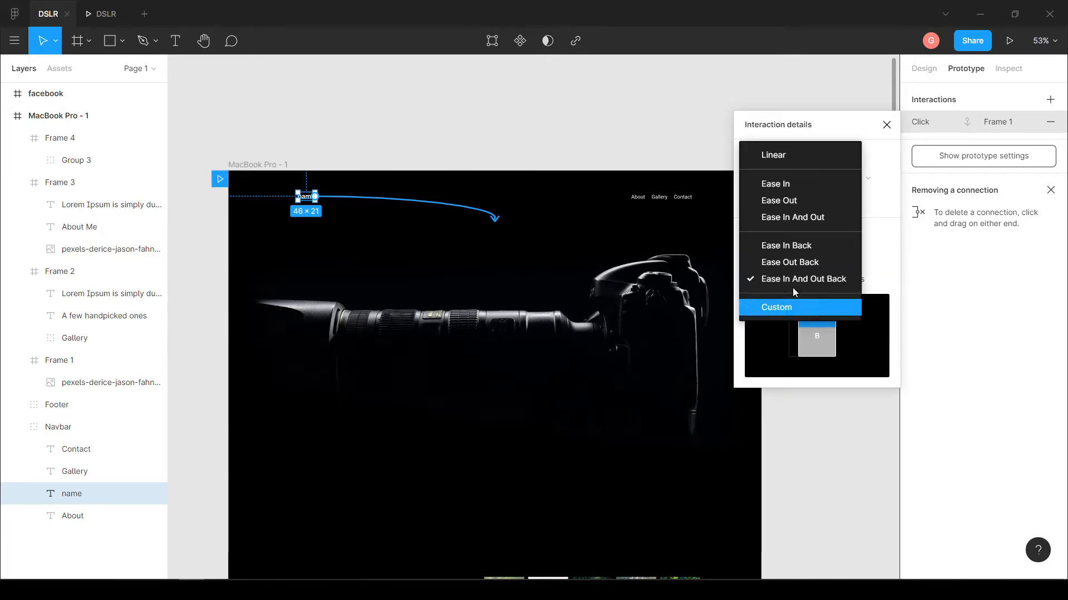
left_click(863, 281)
left_click(859, 280)
type("1500")
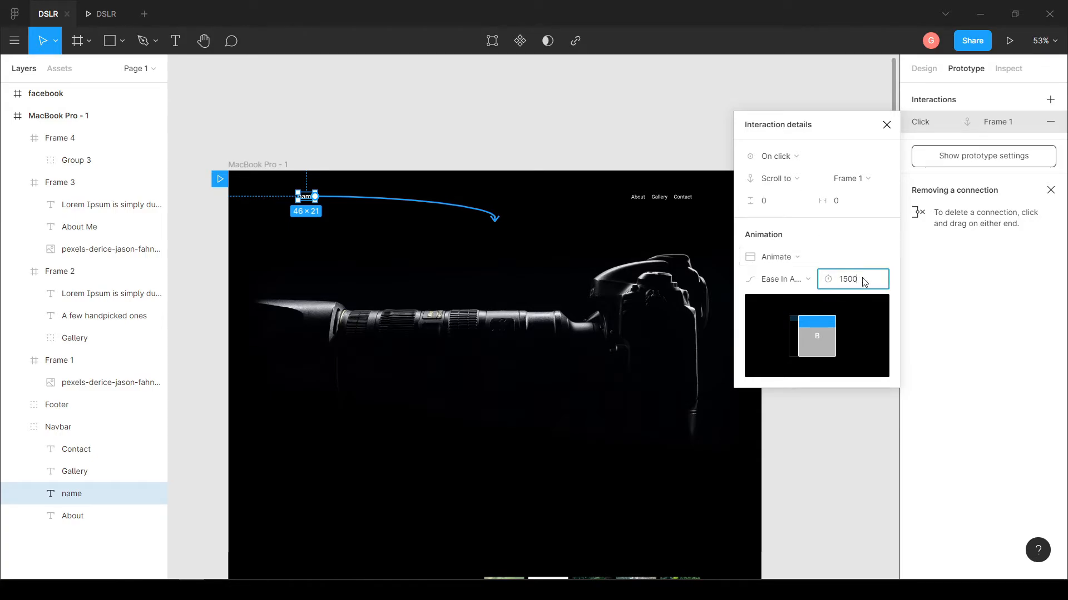
left_click(722, 133)
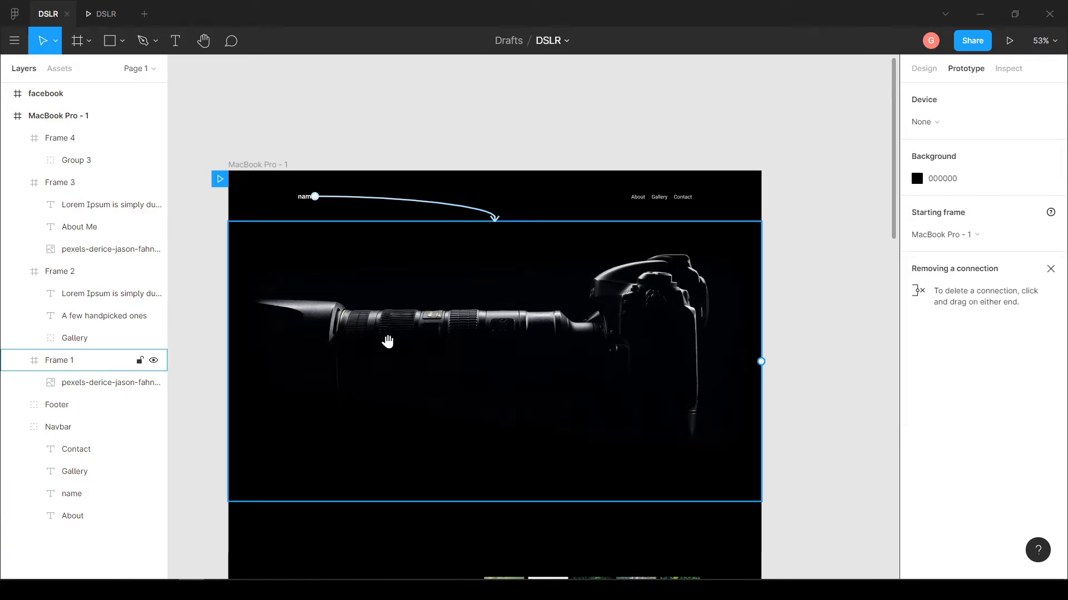
- Preview the prototype by scrolling through the hero section, and return to the design file
key("shift+1")
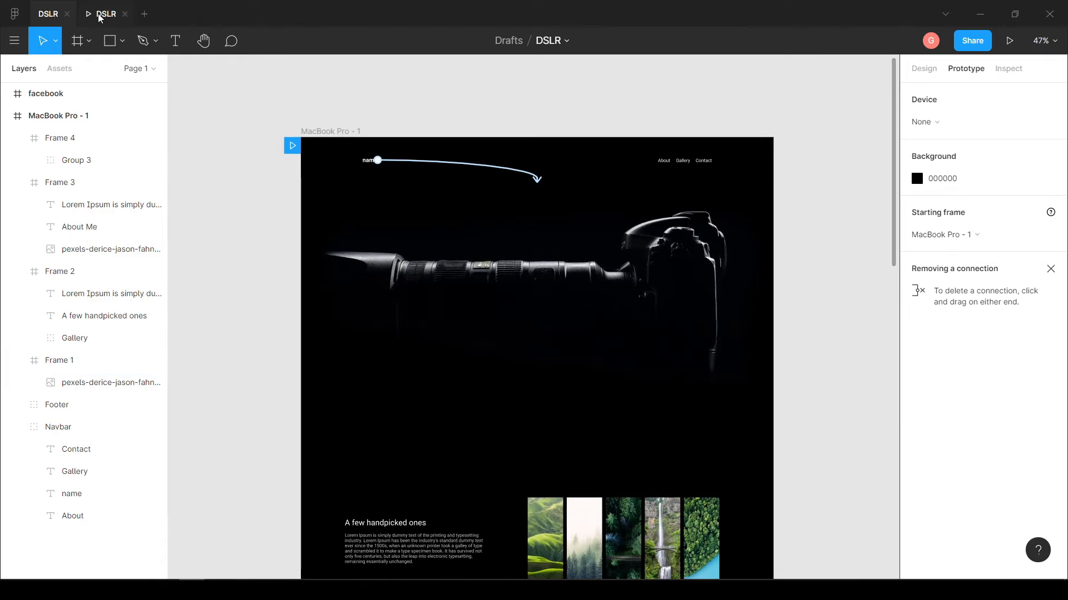
left_click(1011, 41)
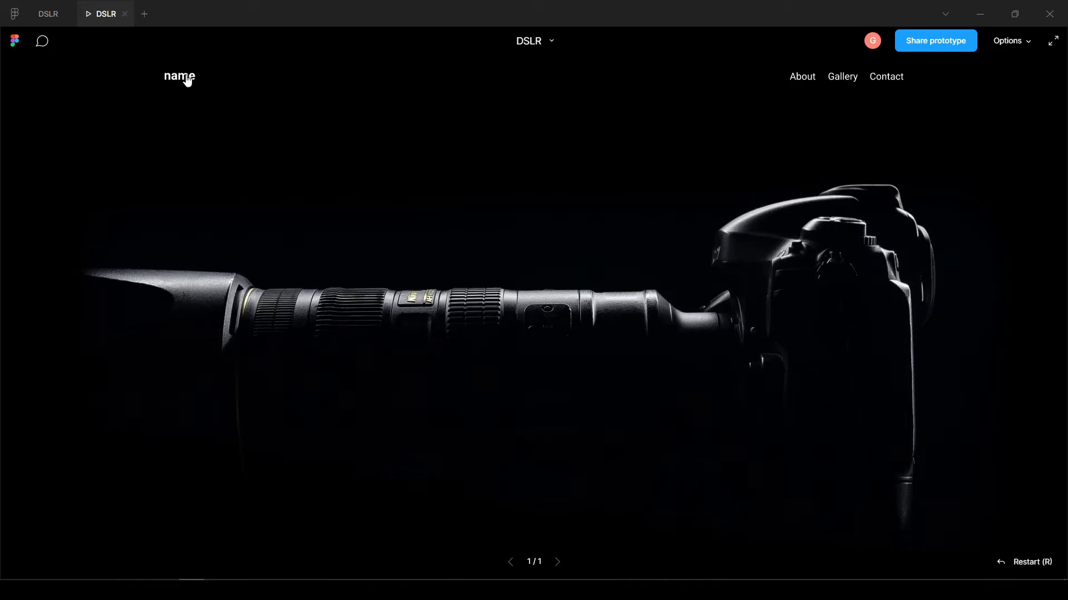
scroll(188, 84, "down", 2)
scroll(188, 83, "down", 2)
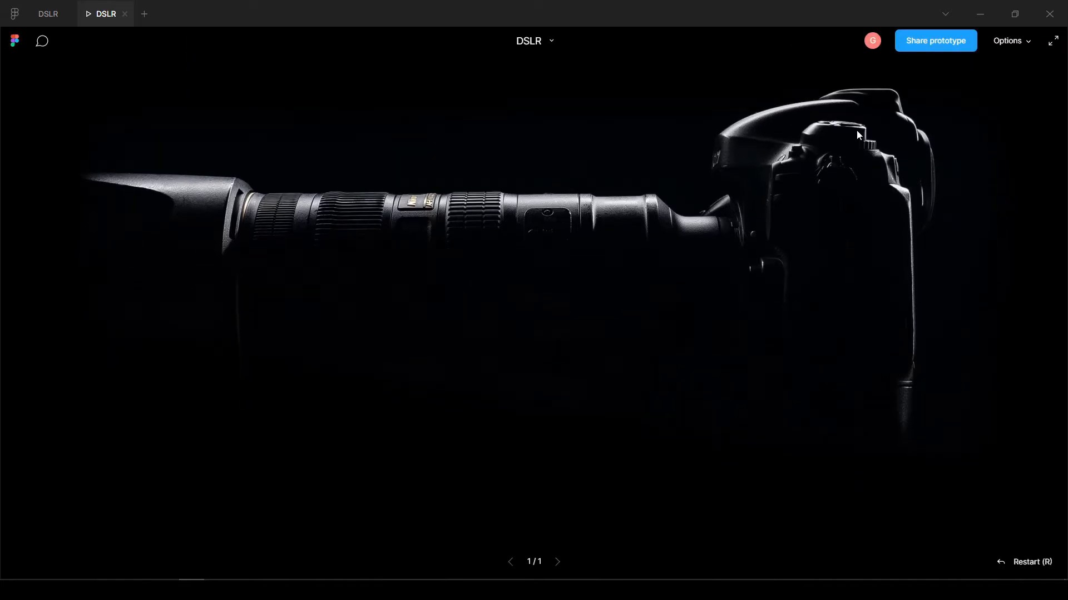
scroll(613, 160, "up", 4)
left_click(43, 20)
- Connect the navbar's About text to Frame 3 with an On click, Scroll to interaction using the 1500 ms Animate transition
scroll(641, 148, "up", 2)
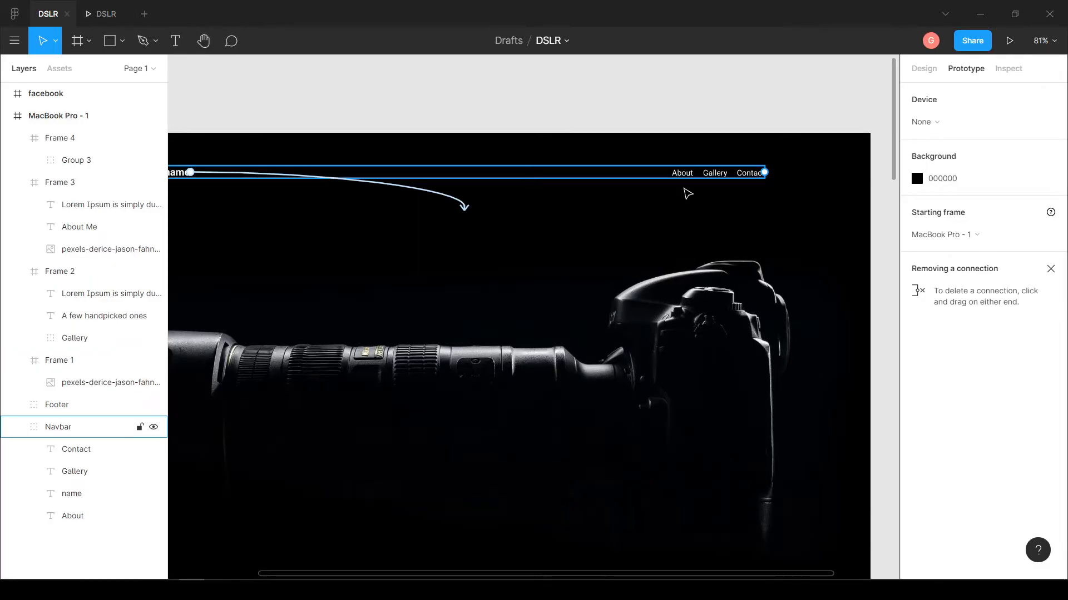
scroll(686, 193, "down", 1)
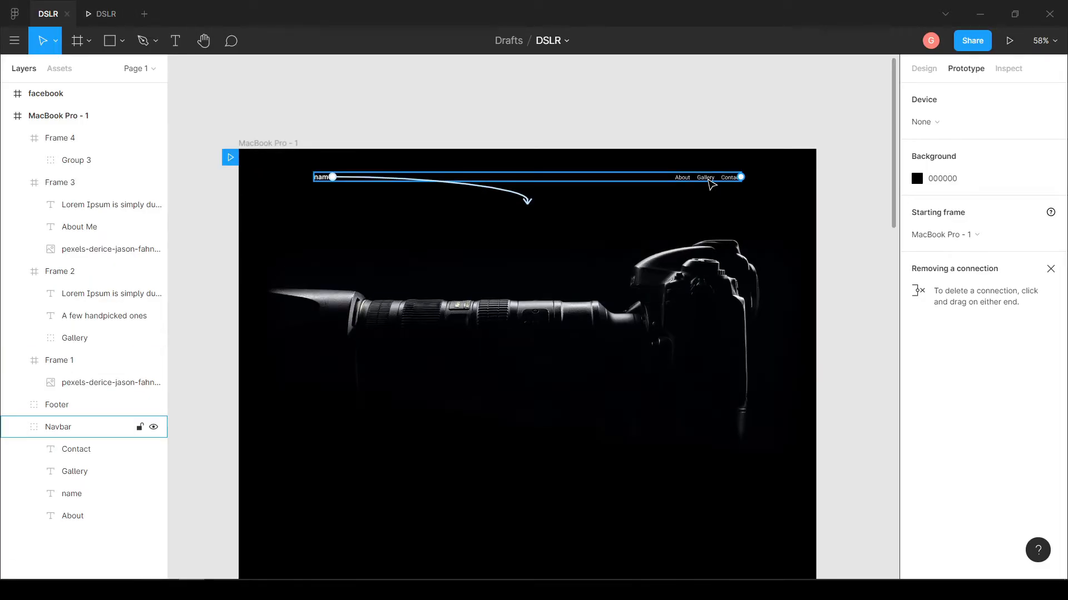
scroll(706, 184, "down", 2)
scroll(706, 184, "right", 1)
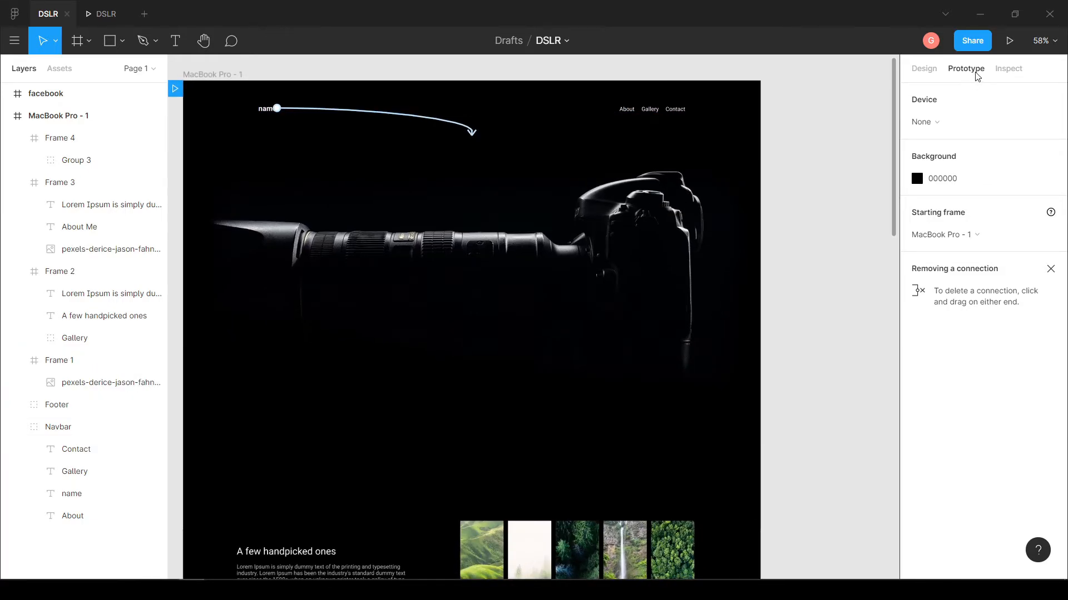
left_click_drag(646, 104, 633, 113)
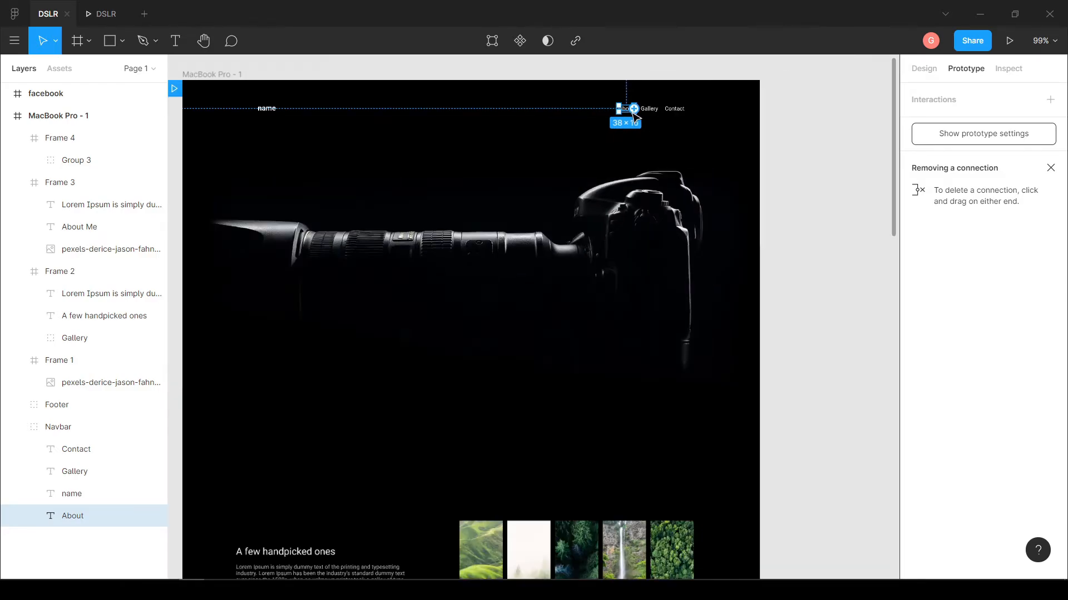
scroll(653, 176, "down", 2)
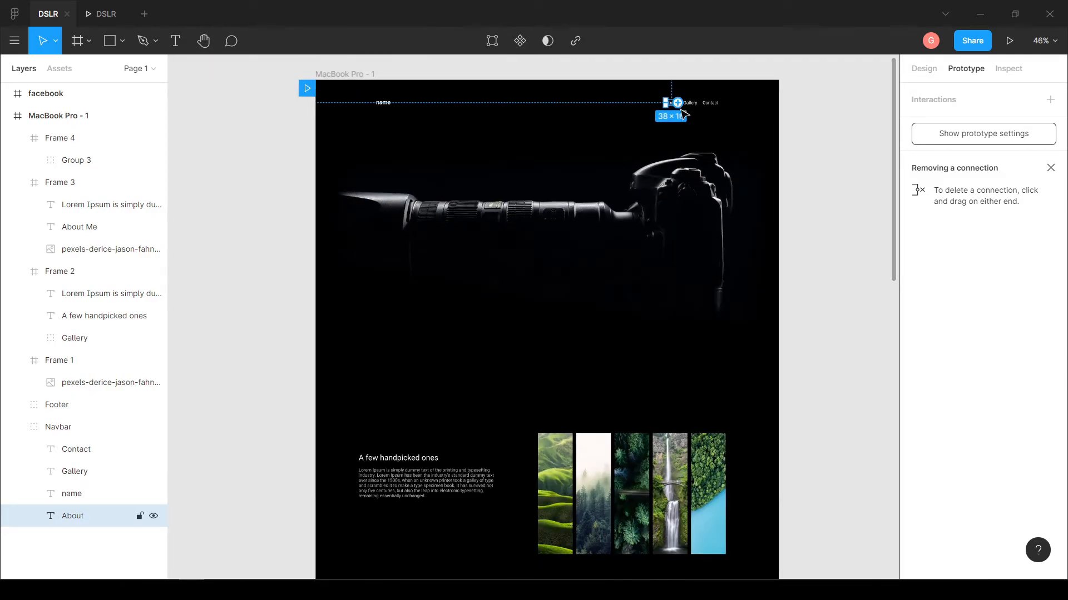
scroll(755, 287, "down", 3)
left_click_drag(724, 306, 600, 221)
scroll(620, 233, "down", 1)
left_click_drag(568, 96, 634, 470)
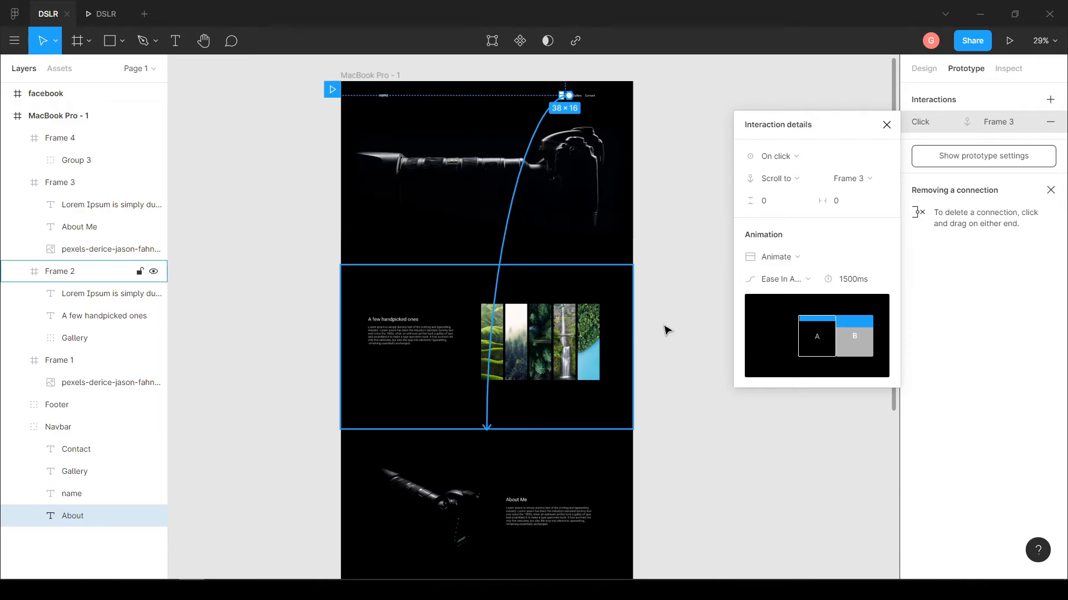
scroll(673, 302, "down", 3)
left_click(667, 276)
- Connect the navbar's Gallery text to Frame 2 as a scroll-to interaction and close its interaction details
scroll(665, 171, "up", 3)
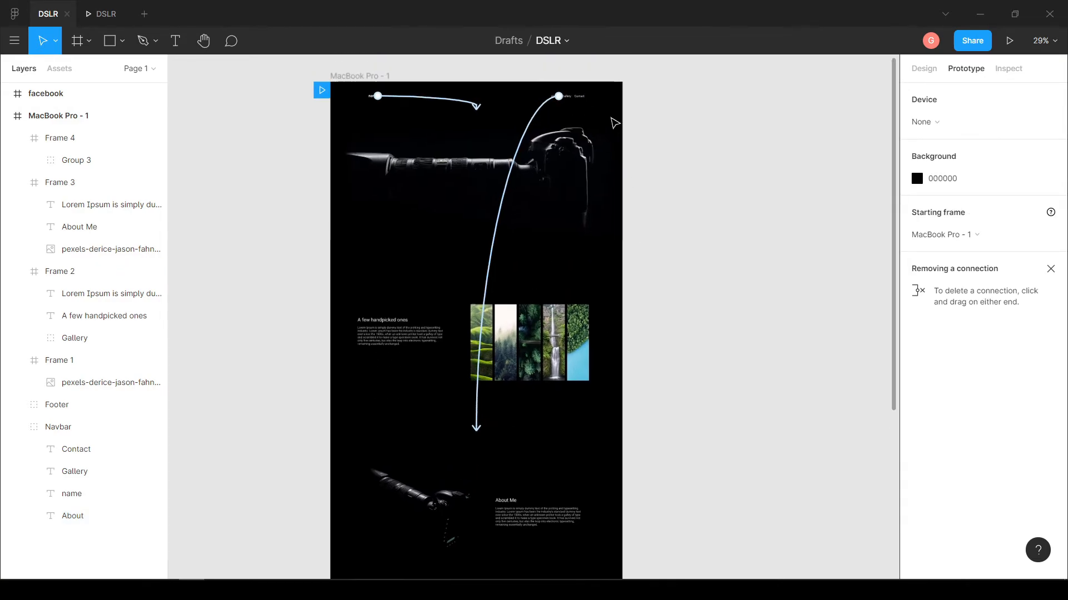
scroll(589, 104, "up", 5)
left_click(582, 94)
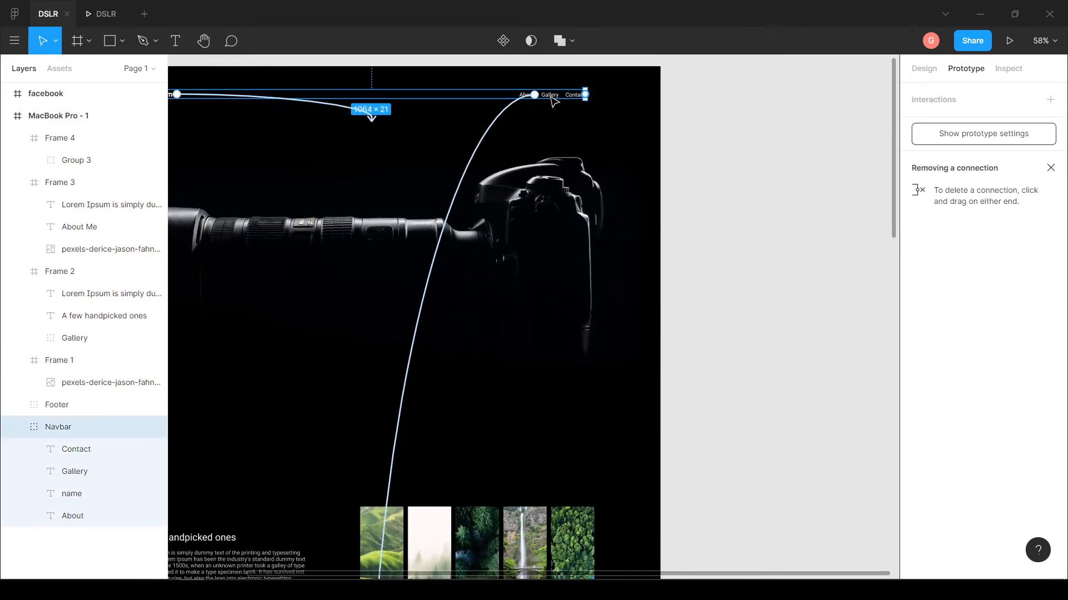
left_click(560, 97)
left_click_drag(561, 97, 612, 437)
left_click(886, 125)
- Connect the navbar's Contact text to Frame 4, the social icons section, as a scroll-to interaction
left_click(594, 111)
double_click(578, 111)
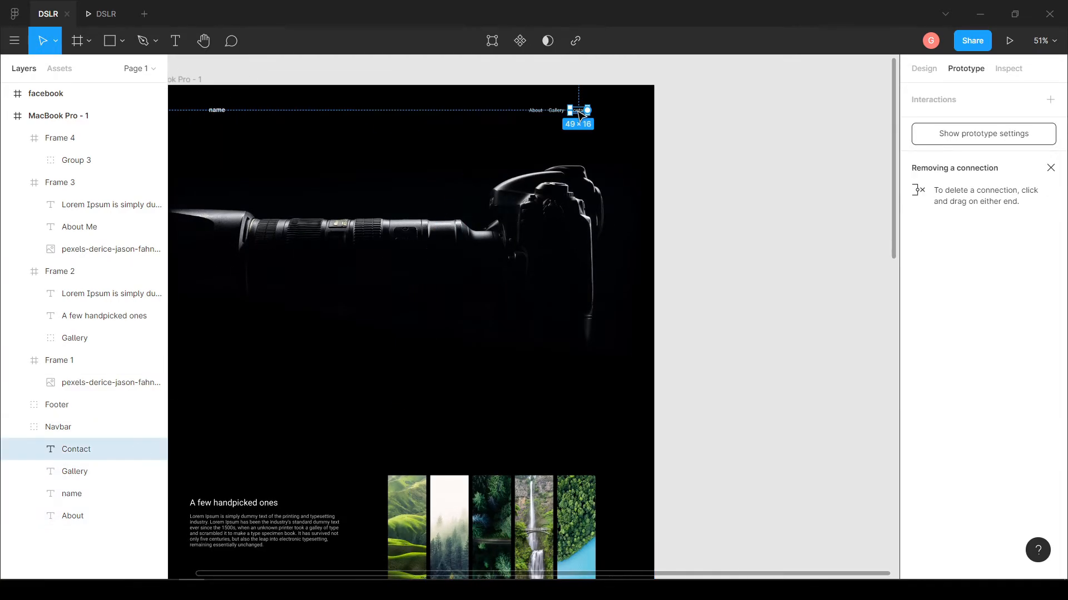
scroll(615, 211, "down", 3)
scroll(613, 243, "up", 3)
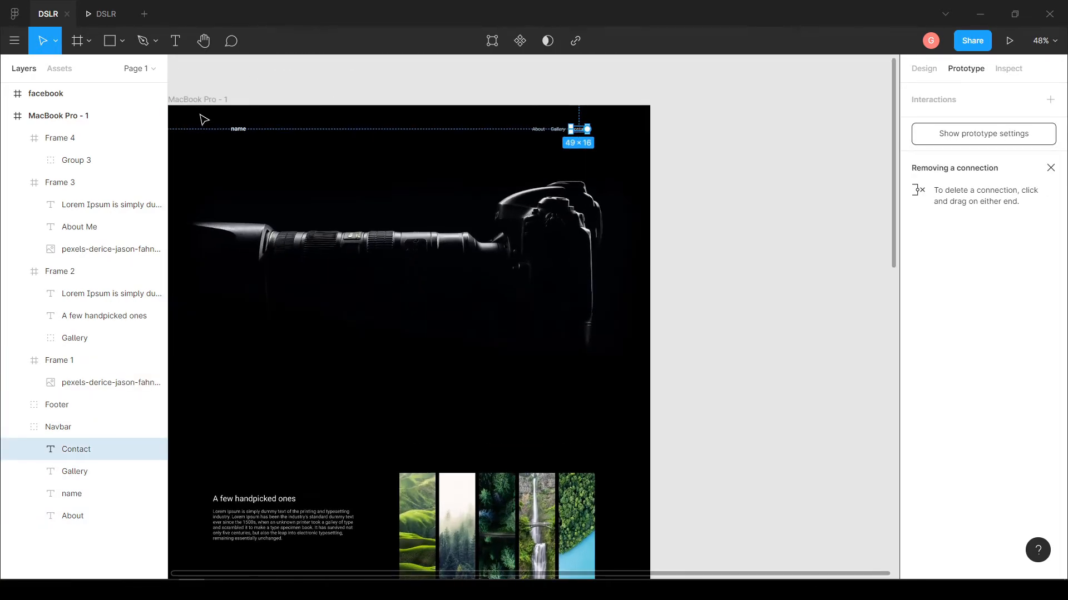
scroll(581, 254, "down", 2)
left_click_drag(584, 62, 537, 477)
scroll(657, 383, "down", 3)
left_click(691, 334)
left_click_drag(661, 341, 665, 324)
- Review the navbar's prototype connections along the page, down to the social icons and footer links
scroll(665, 262, "down", 3)
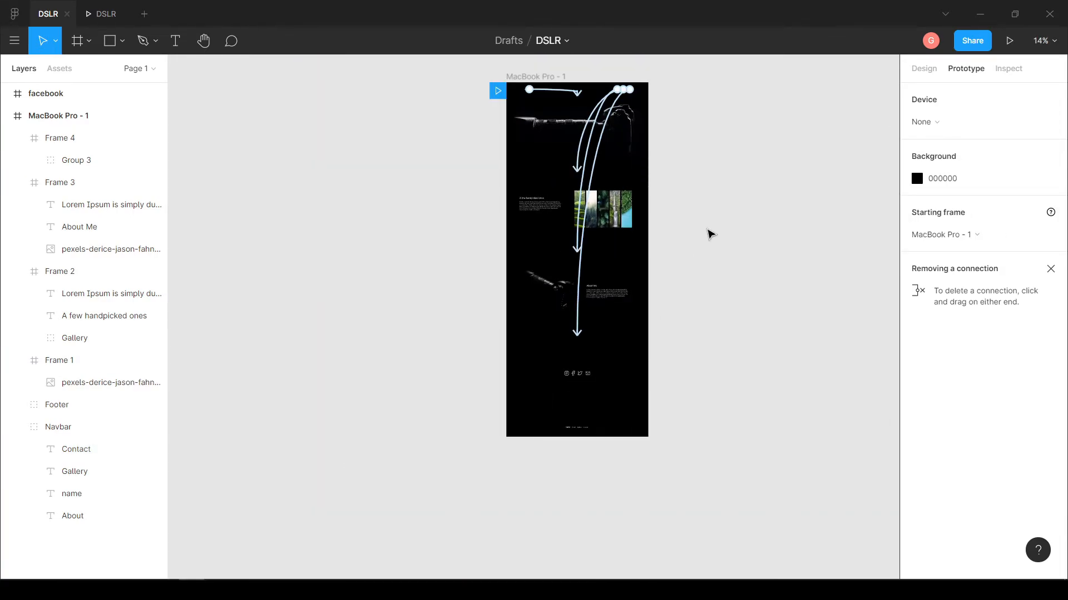
left_click_drag(707, 234, 692, 280)
scroll(616, 148, "up", 2)
left_click(487, 125)
left_click(755, 138)
scroll(715, 313, "down", 10)
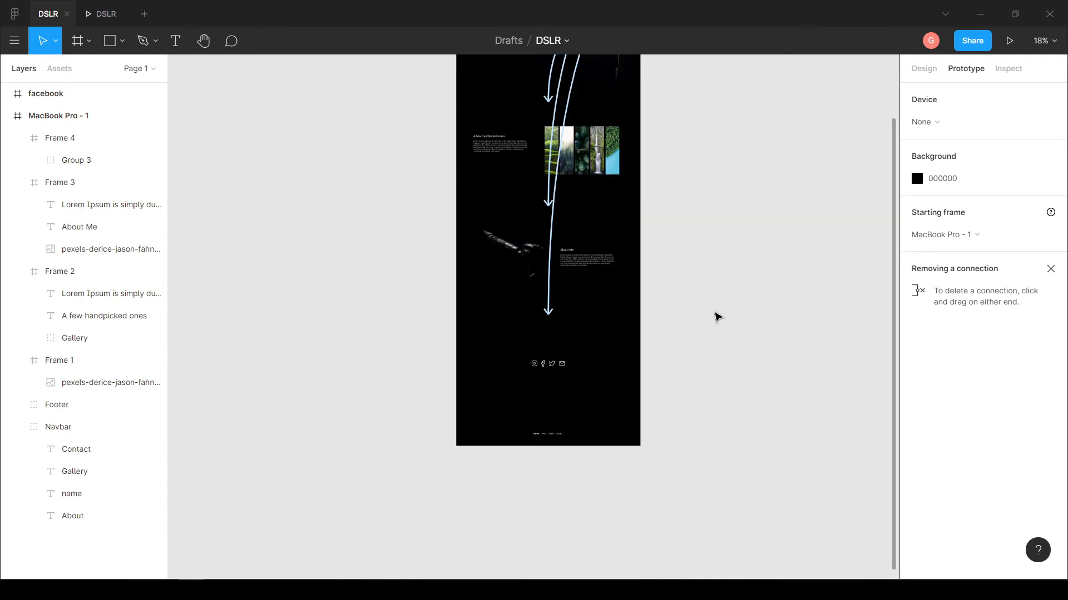
scroll(652, 365, "up", 8)
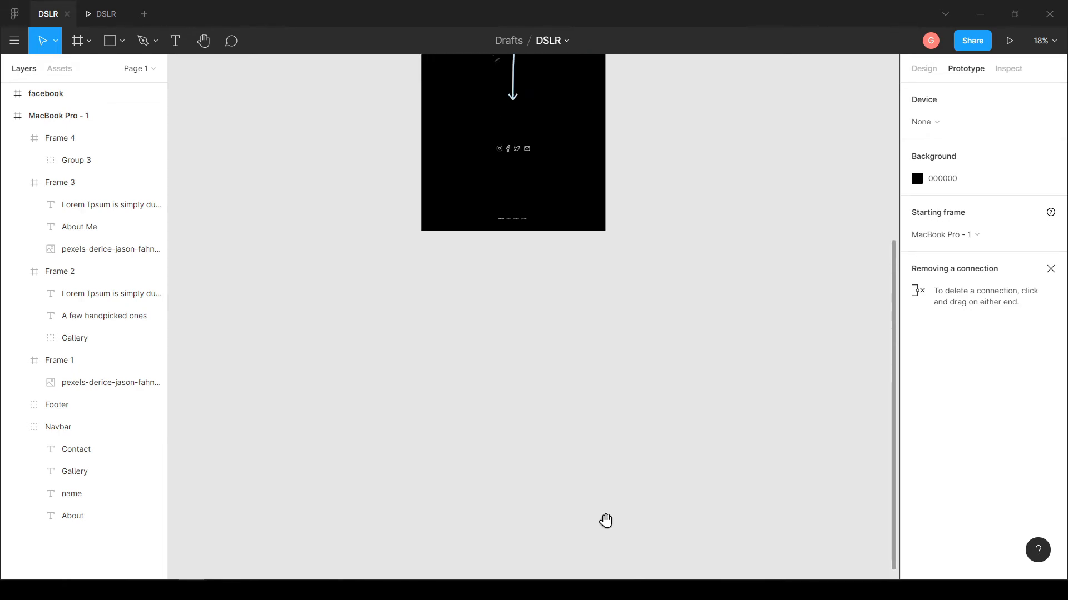
scroll(494, 225, "up", 4)
scroll(490, 225, "up", 2)
left_click_drag(686, 248, 606, 443)
scroll(632, 381, "down", 2)
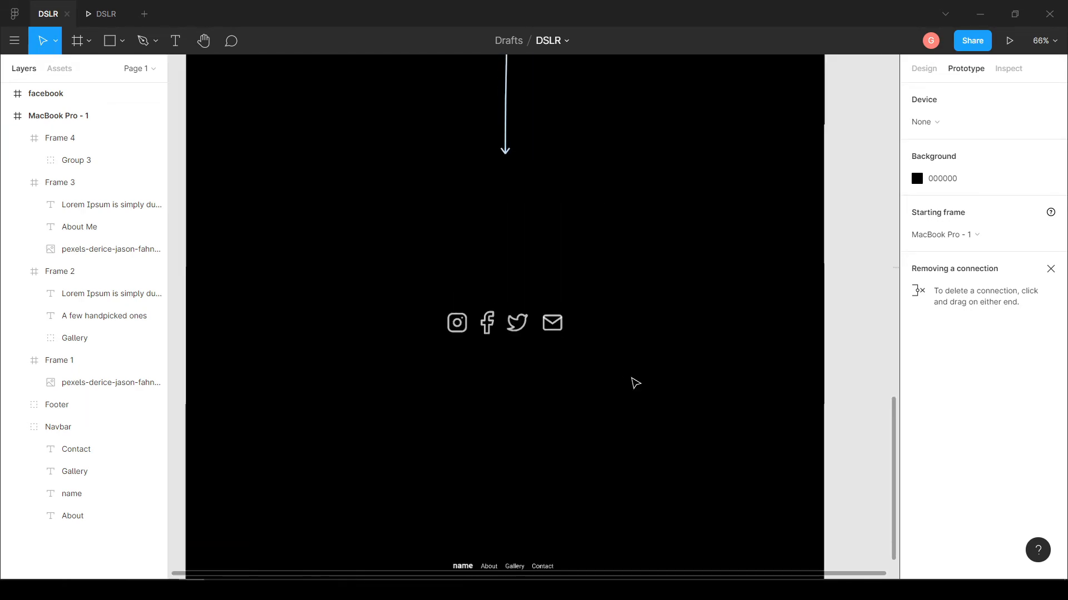
left_click_drag(663, 257, 626, 373)
scroll(626, 384, "down", 4)
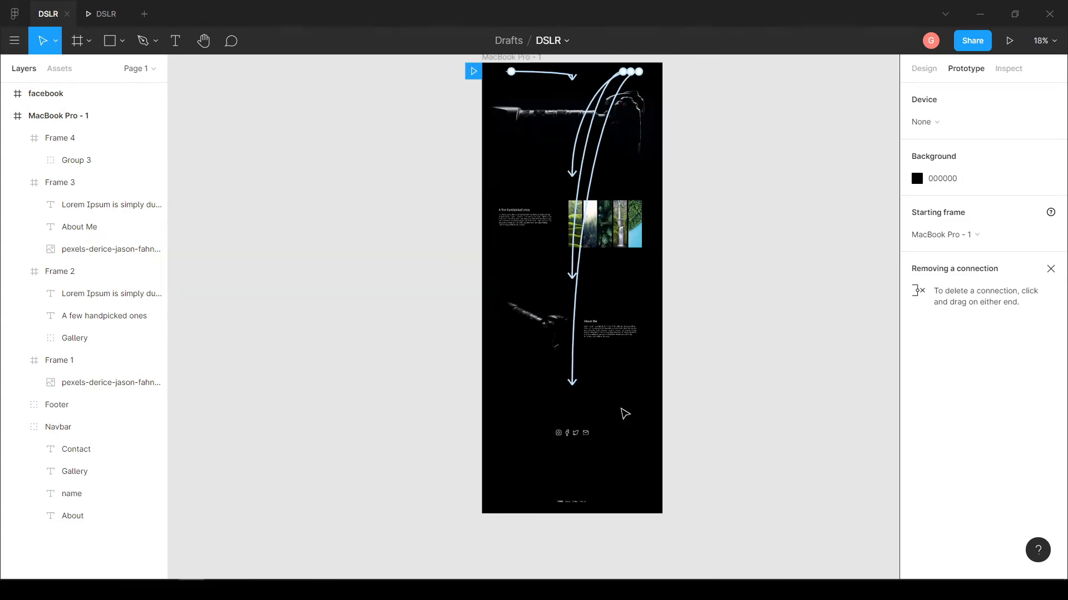
scroll(562, 504, "up", 1)
left_click_drag(658, 393, 639, 429)
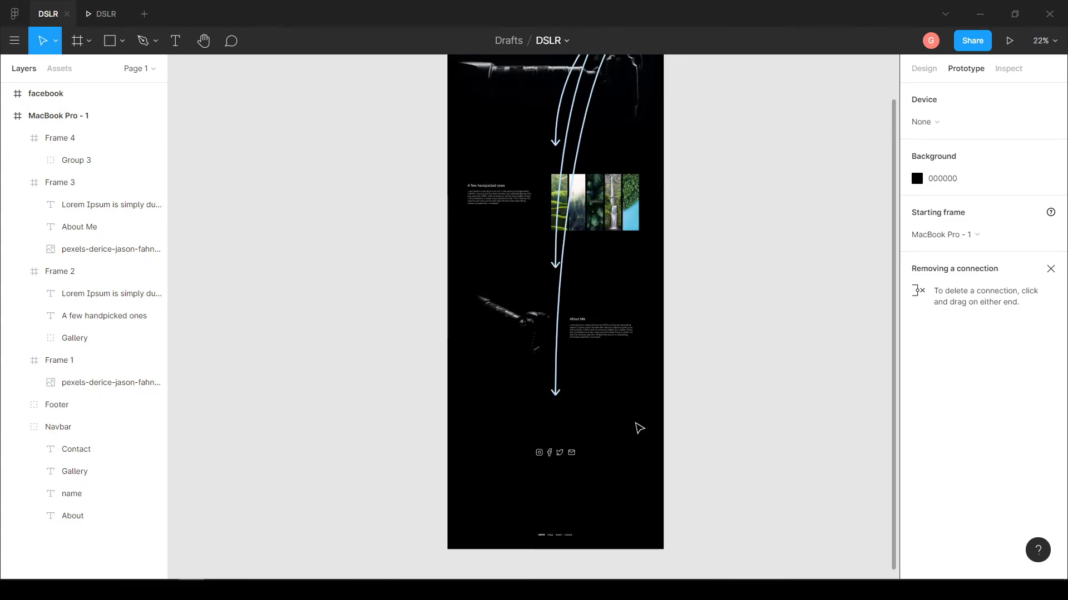
- Connect the footer's "name" text to Frame 1, the hero section, as a scroll-to interaction
left_click(541, 534)
scroll(546, 537, "up", 3)
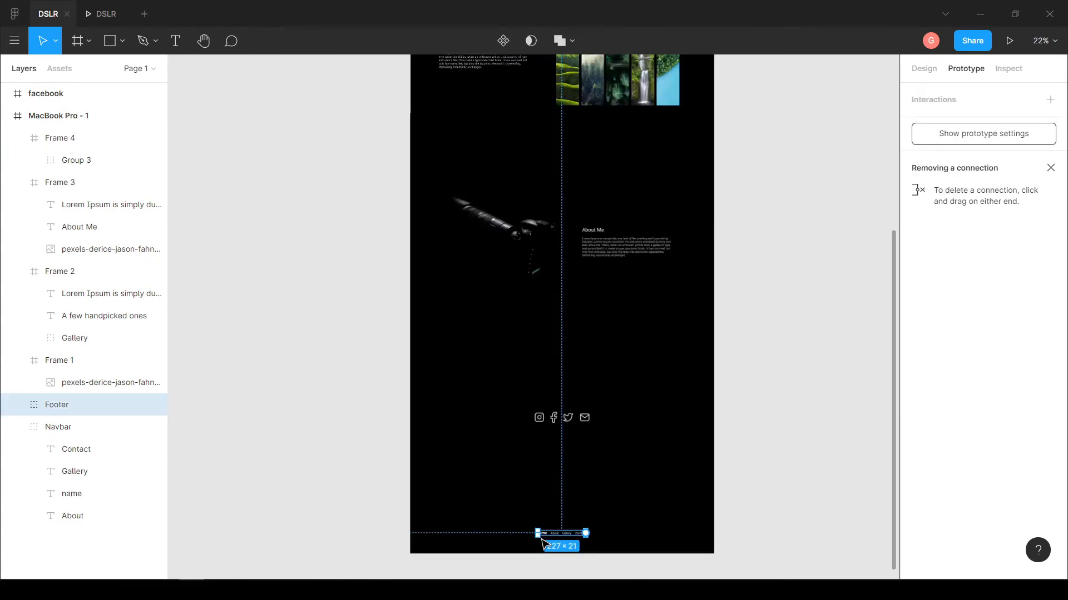
left_click(549, 533)
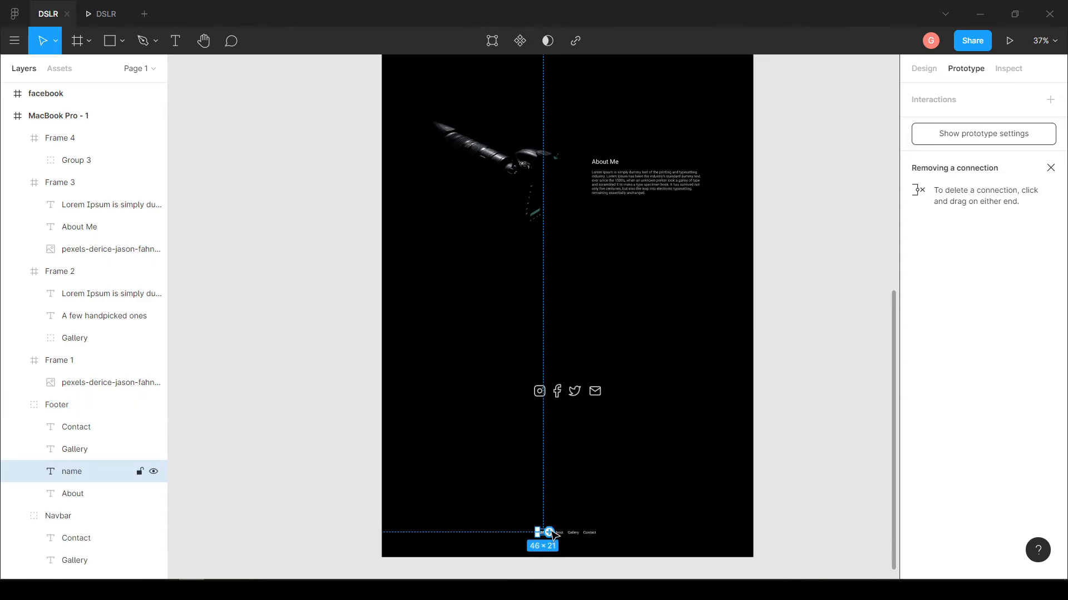
scroll(550, 534, "down", 3)
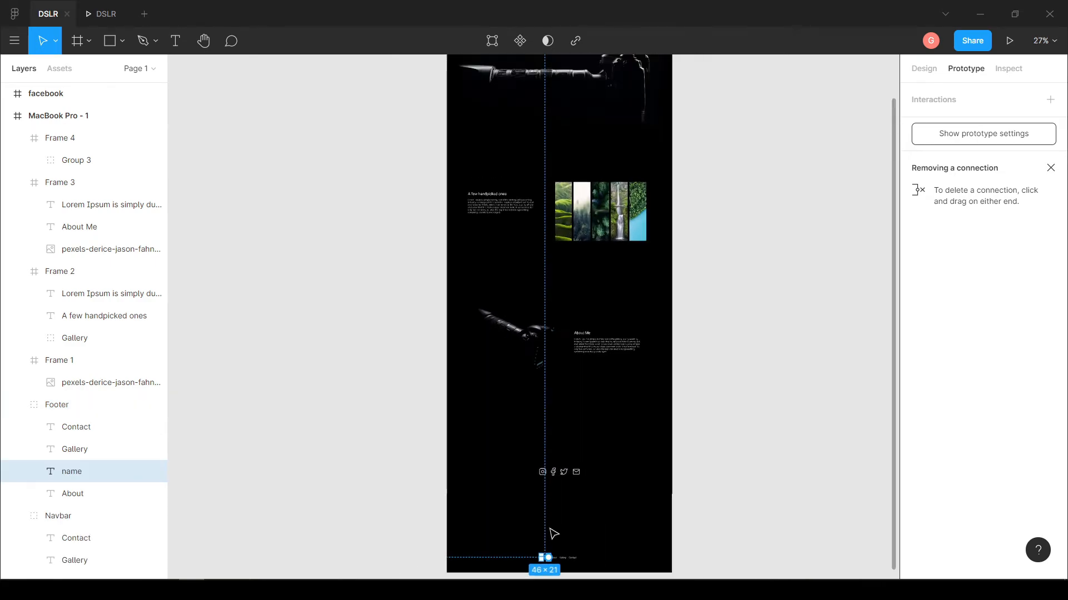
left_click_drag(549, 558, 524, 140)
key("Escape")
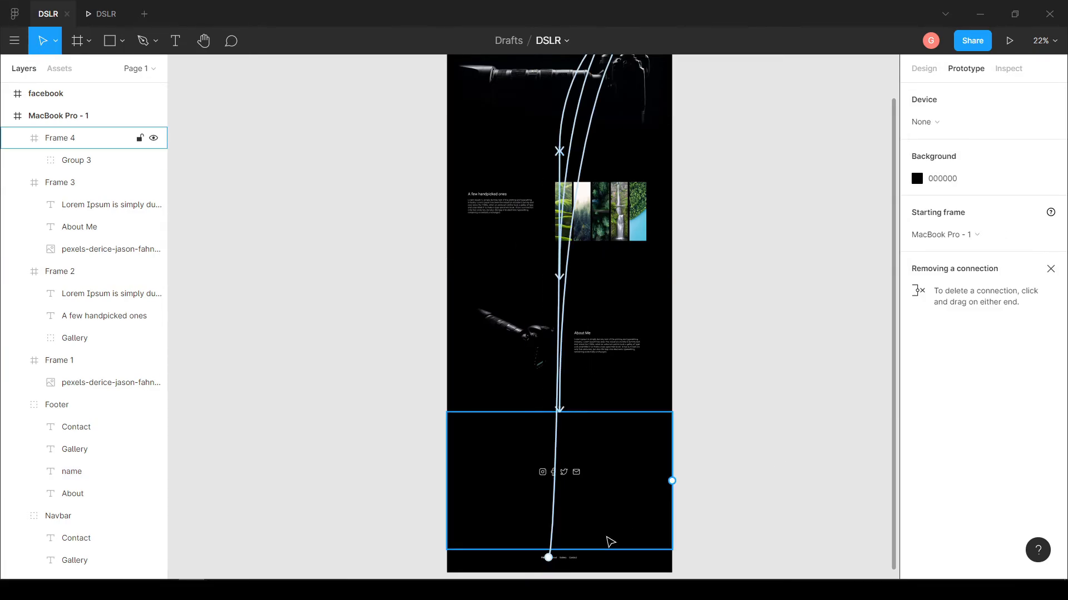
- Connect the footer's About text to Frame 3 with an On click, Scroll to interaction
scroll(560, 553, "up", 2)
double_click(551, 566)
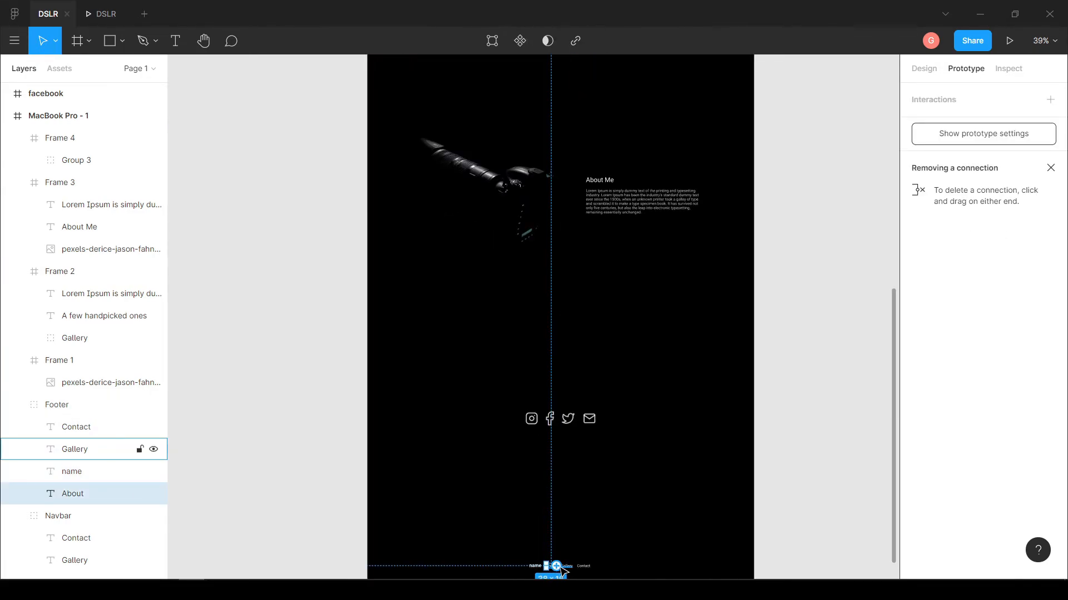
left_click_drag(630, 368, 628, 266)
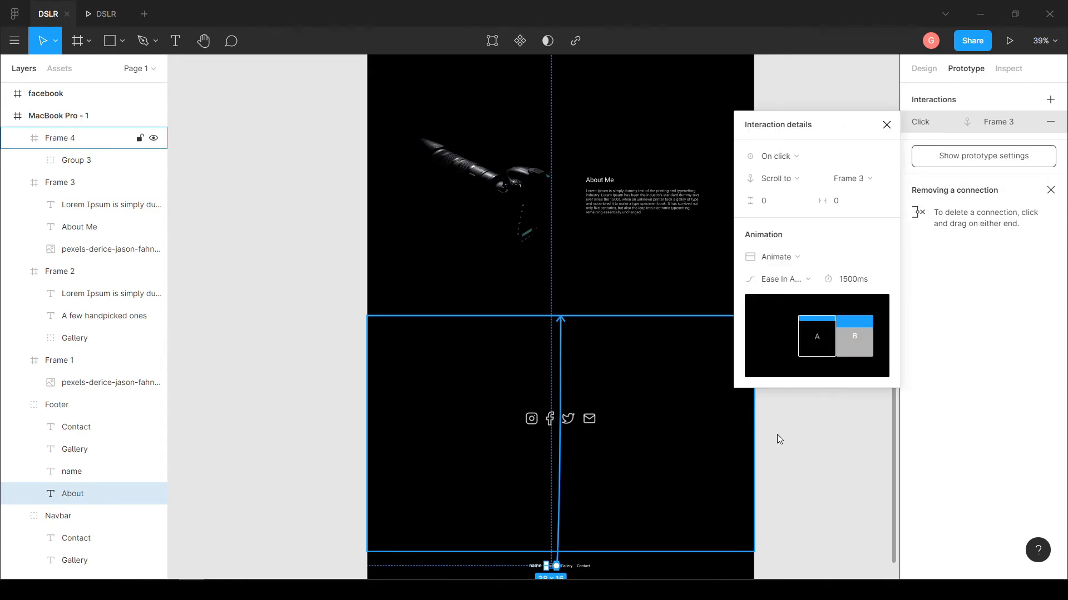
left_click(767, 420)
- Connect the footer's Gallery text to Frame 2 with an On click, Scroll to interaction
scroll(674, 485, "down", 1)
scroll(674, 485, "right", 1)
double_click(527, 537)
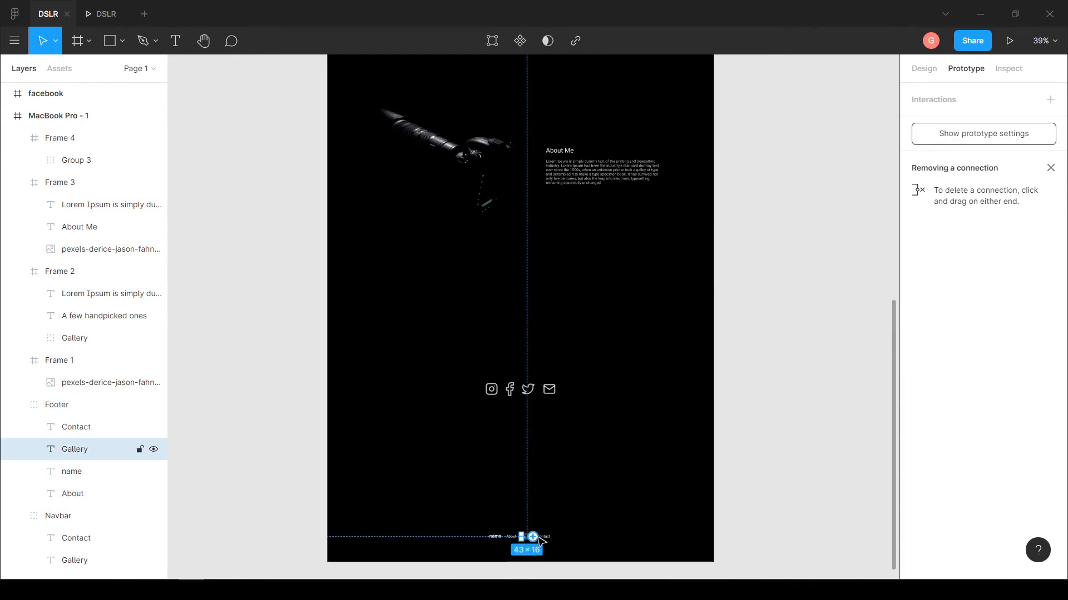
scroll(611, 465, "down", 2)
scroll(622, 393, "up", 1)
left_click_drag(543, 554, 603, 178)
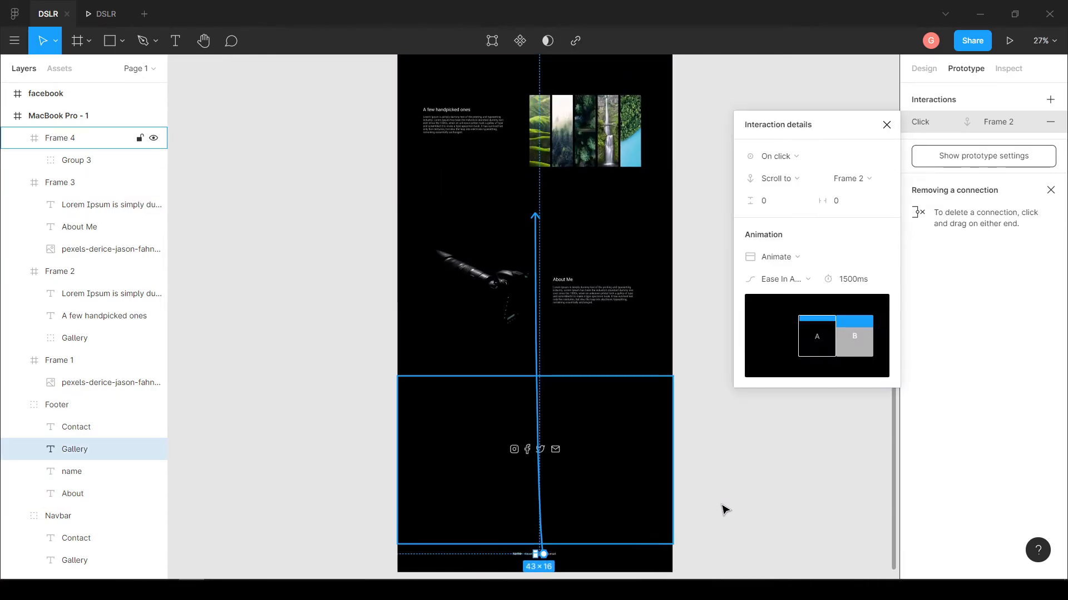
left_click(706, 504)
- Connect the footer's Contact text to Frame 4, the social icons section, as a scroll-to interaction
scroll(551, 522, "down", 1)
scroll(544, 519, "up", 3)
double_click(546, 519)
scroll(578, 527, "down", 2)
left_click_drag(561, 518, 597, 456)
left_click(717, 282)
left_click_drag(716, 280, 710, 378)
- Check the finished navbar and footer connections across the page and open the prototype preview
scroll(709, 378, "down", 3)
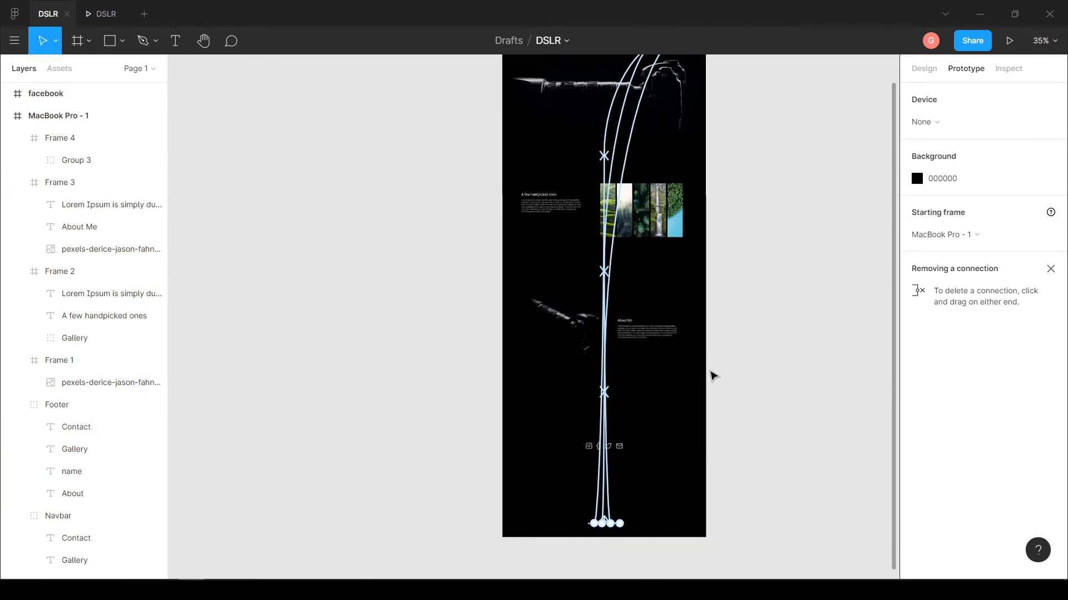
left_click_drag(778, 235, 684, 292)
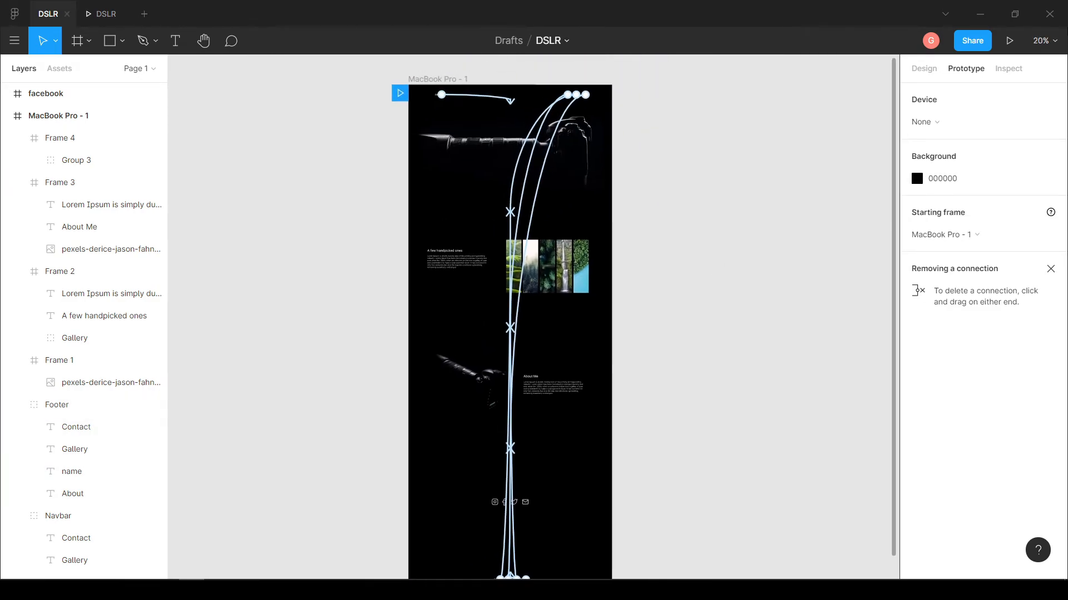
left_click(1009, 40)
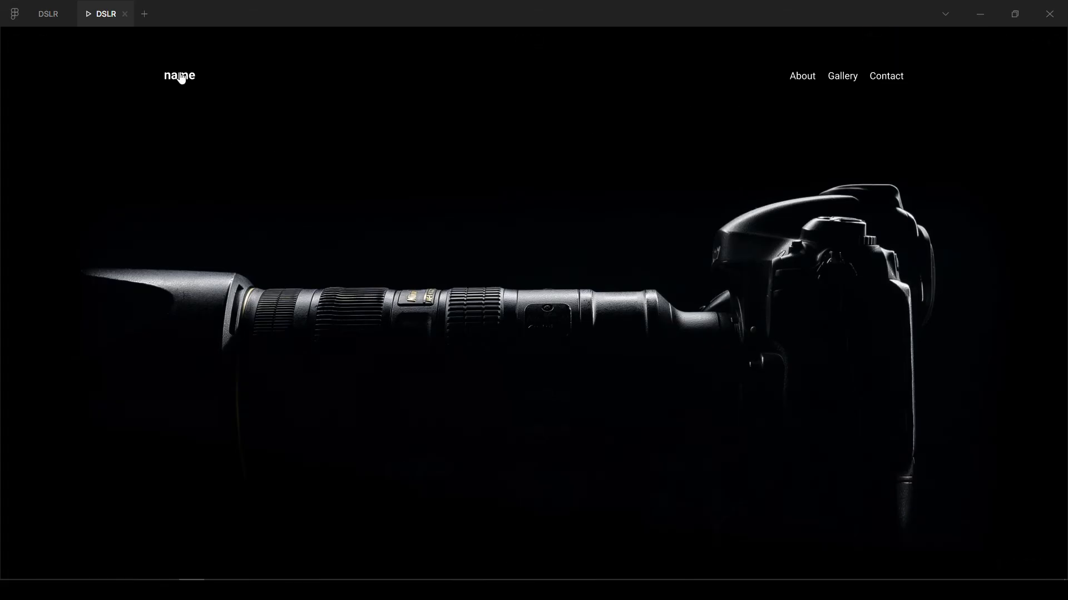
- Test the navbar's About, Gallery and Contact links in the prototype preview, going back to the page header between links
scroll(179, 76, "down", 1)
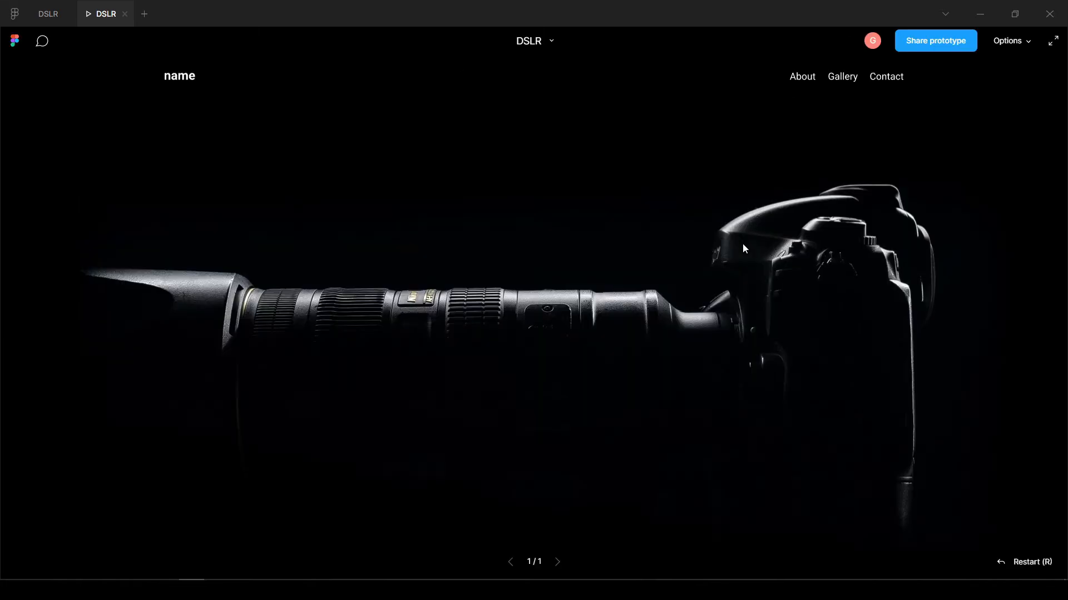
left_click(812, 82)
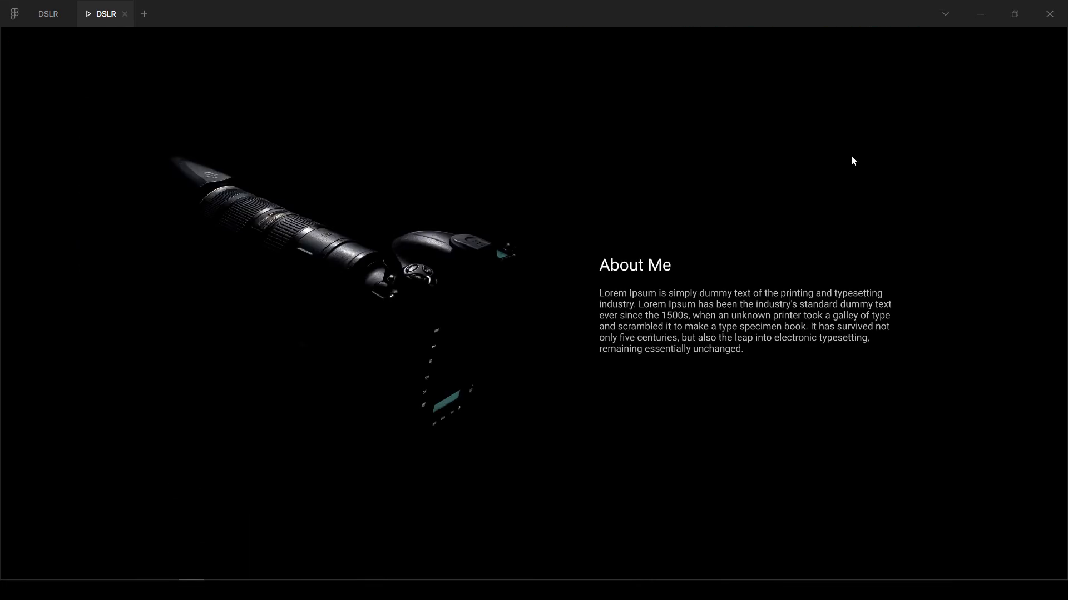
scroll(850, 155, "up", 8)
scroll(851, 156, "up", 10)
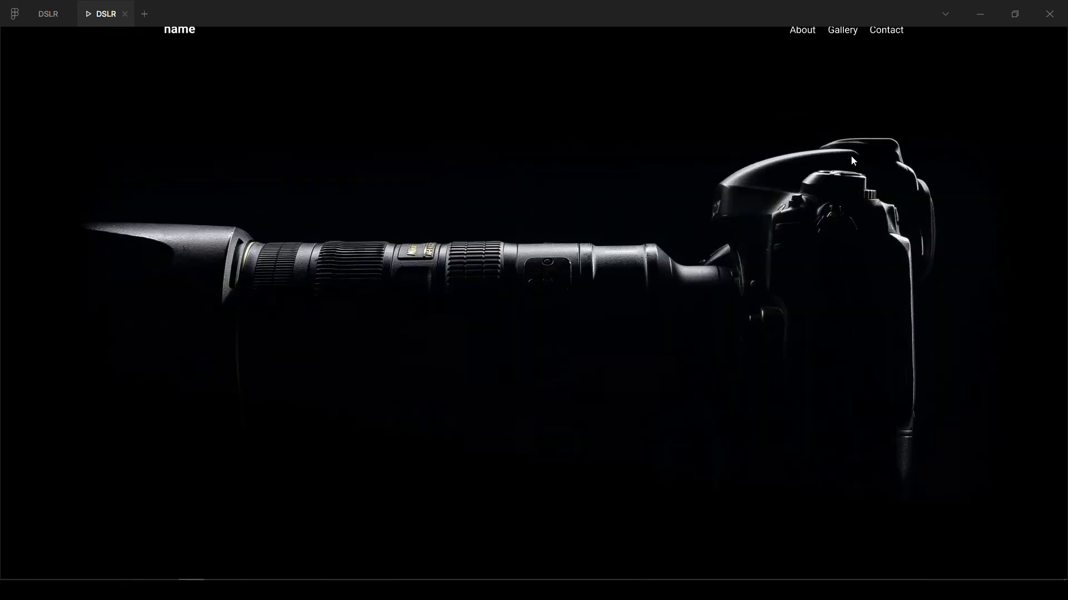
scroll(852, 157, "up", 3)
left_click(847, 82)
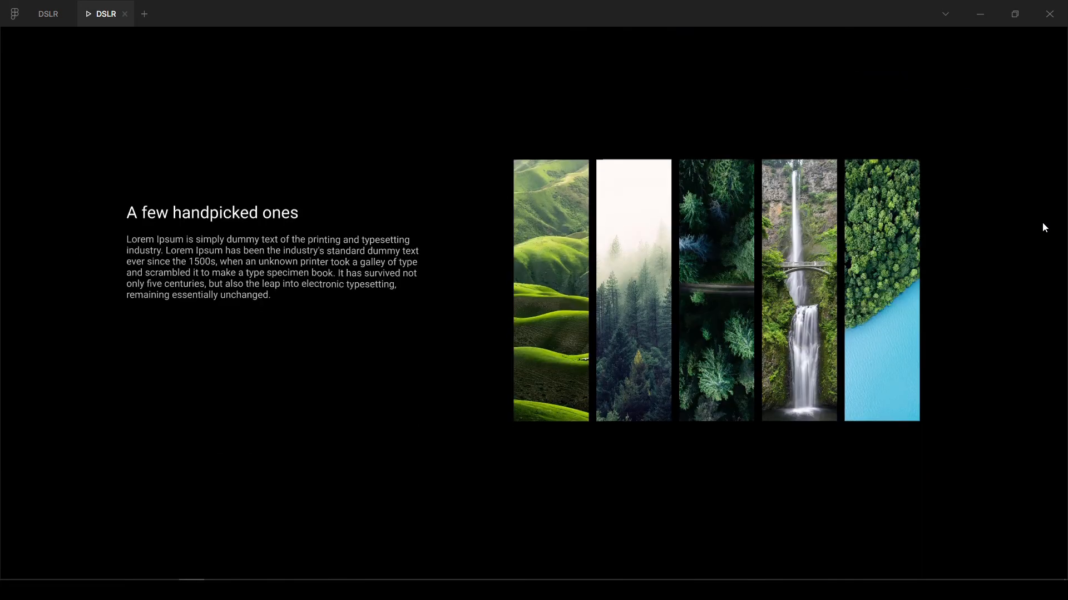
scroll(1035, 223, "down", 8)
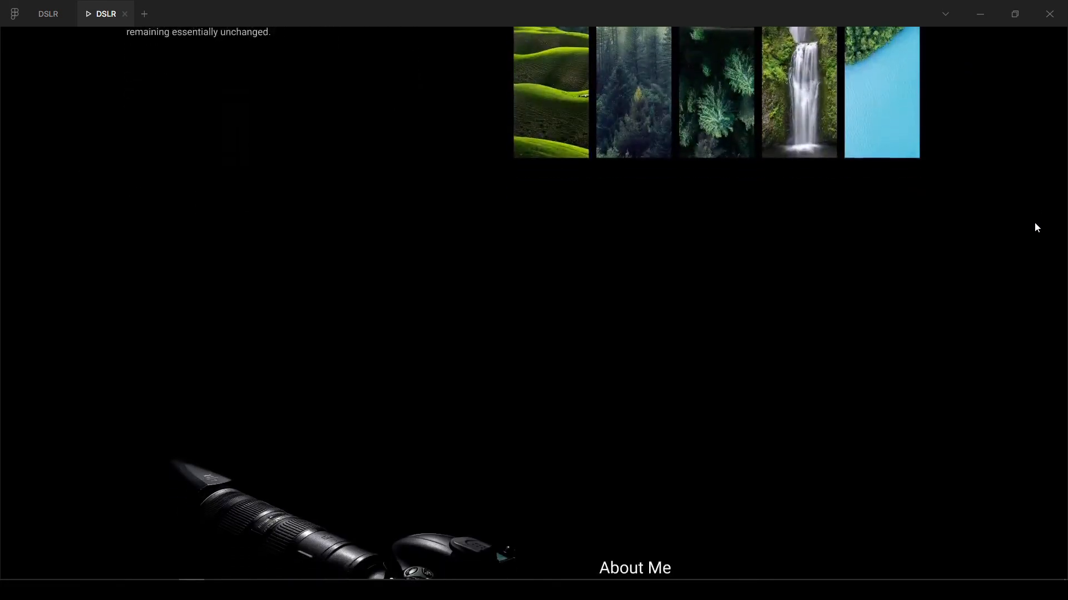
scroll(1035, 223, "up", 10)
scroll(1035, 227, "up", 5)
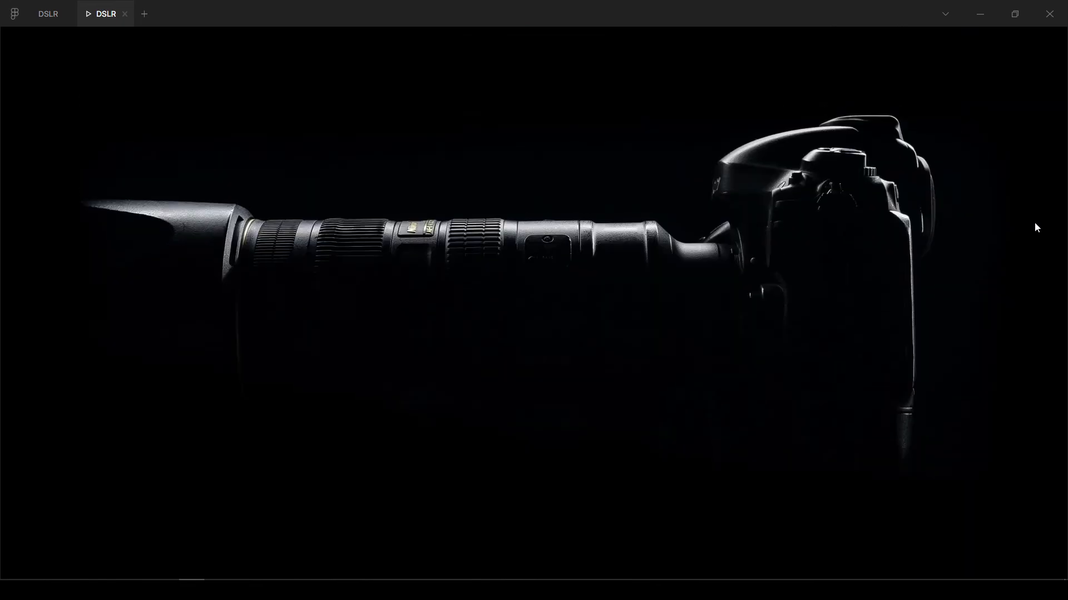
left_click(890, 81)
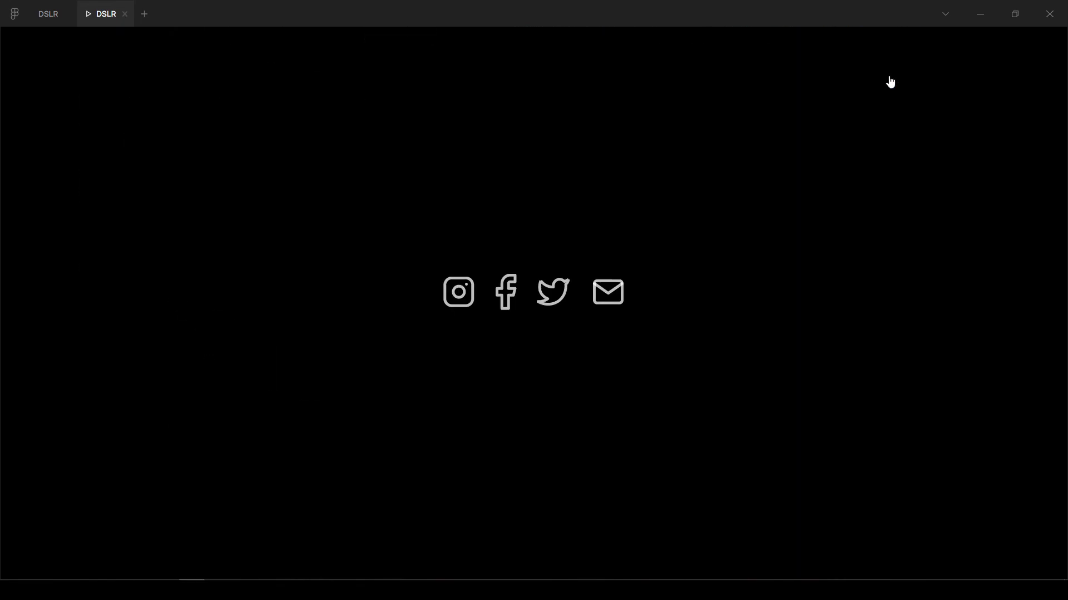
- Test the footer's name and Gallery links in the preview, checking which section each one scrolls to
scroll(944, 220, "down", 3)
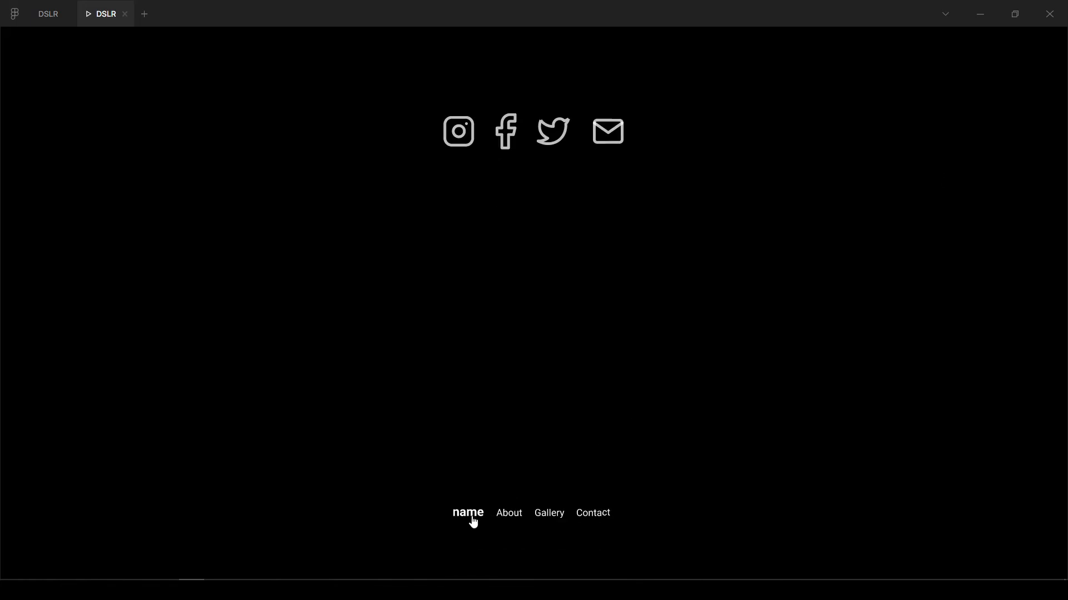
left_click(472, 519)
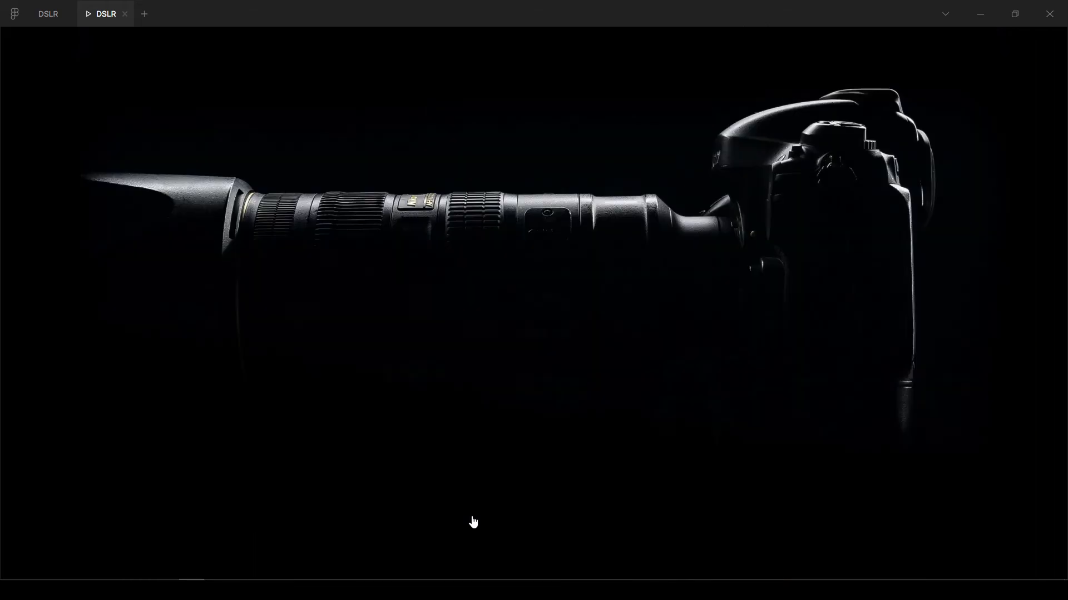
scroll(472, 517, "down", 6)
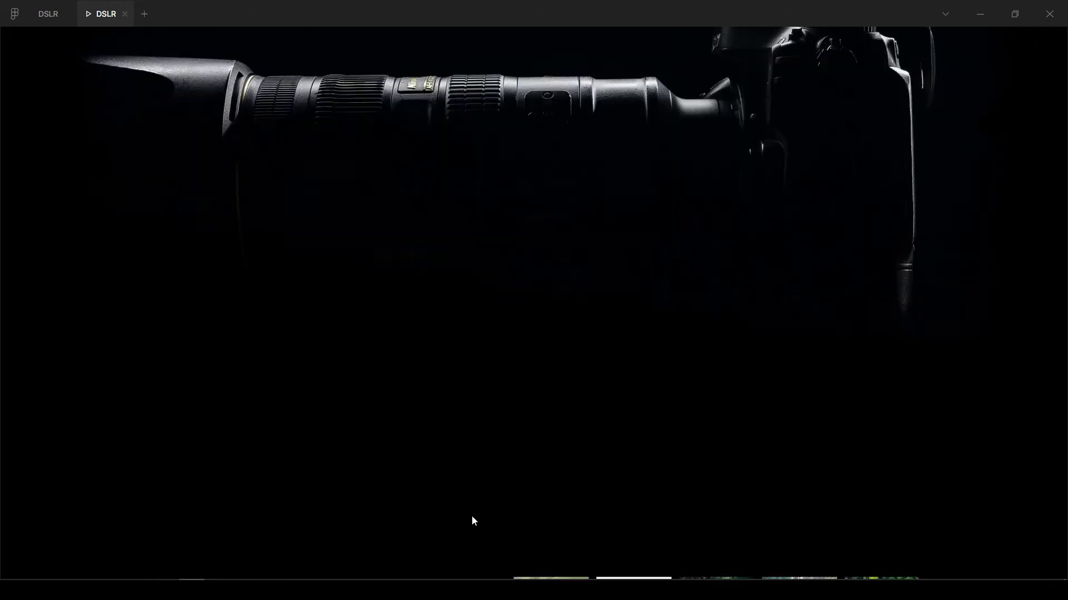
scroll(471, 516, "up", 5)
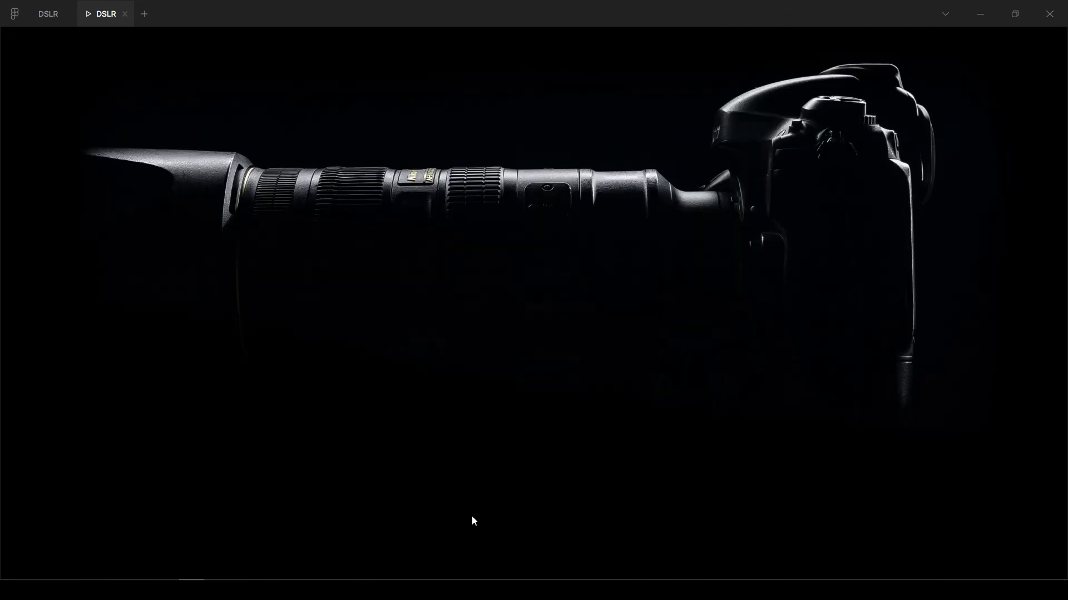
left_click(471, 515)
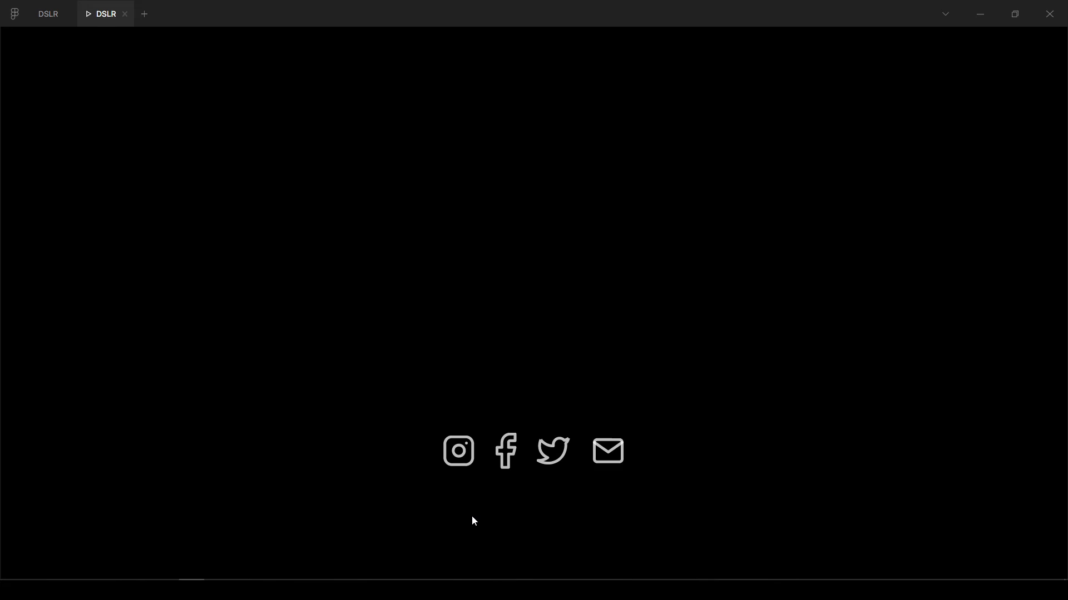
scroll(472, 515, "down", 5)
left_click(559, 518)
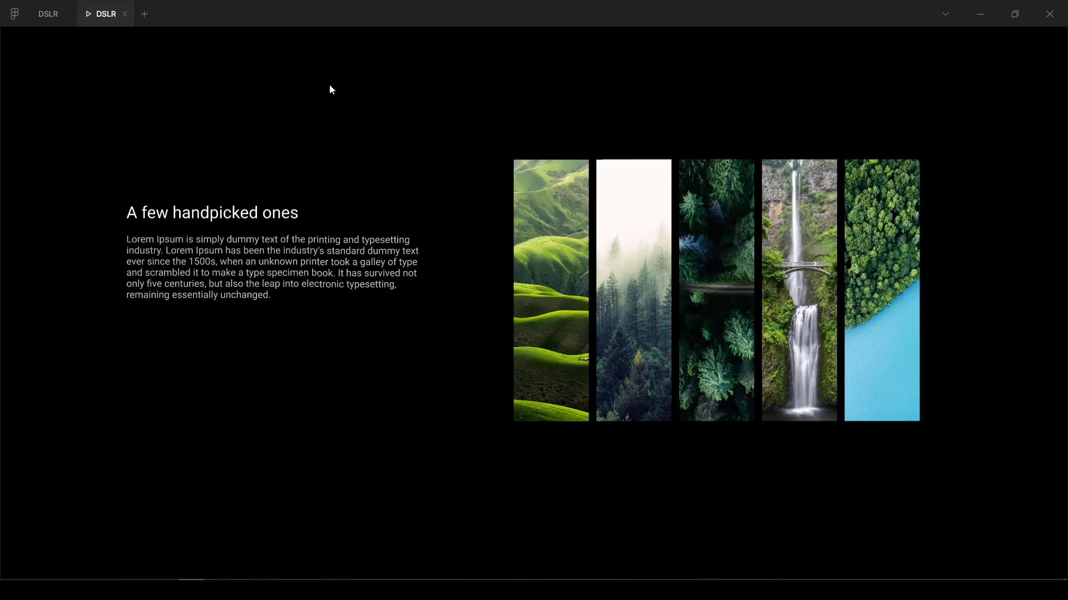
- Return to the design file and set the animation duration of the navbar name text's connection to Frame 1 to 2000 ms
left_click(48, 14)
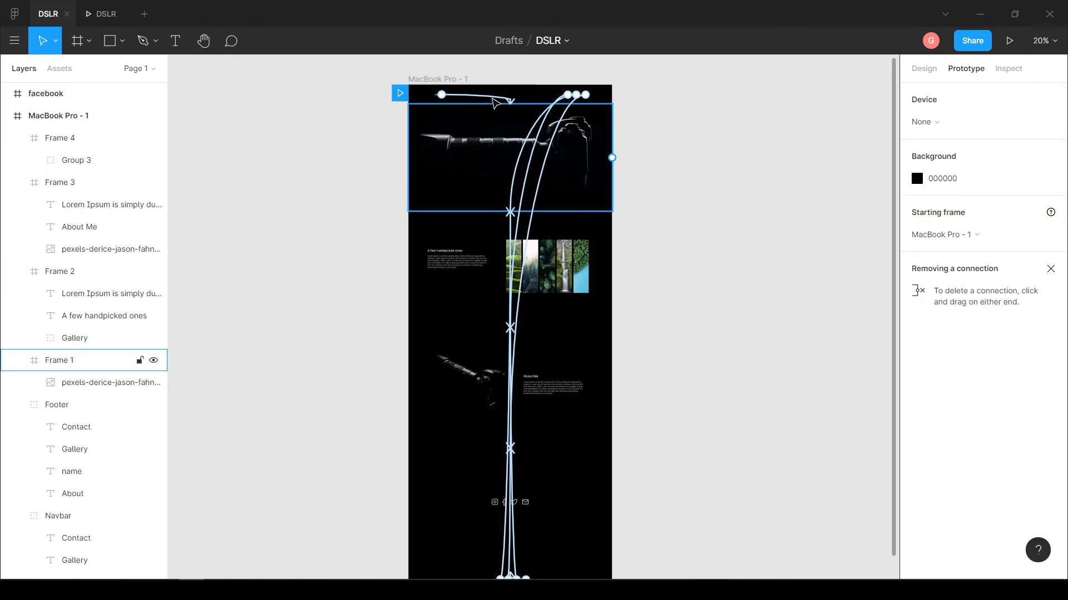
scroll(498, 103, "up", 3)
left_click(489, 102)
scroll(473, 107, "up", 2)
left_click(854, 282)
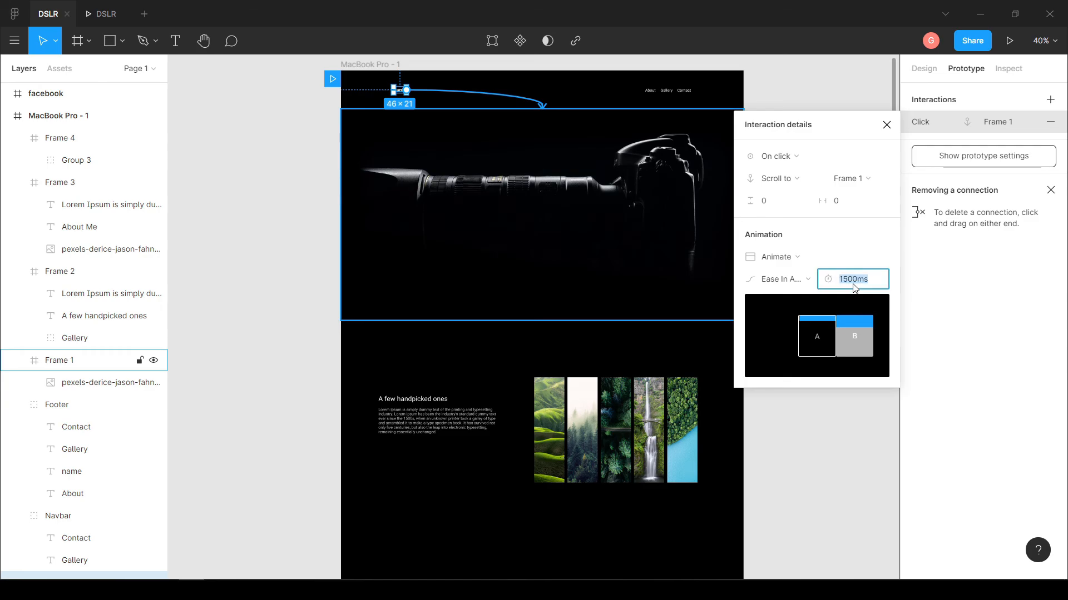
type("2000")
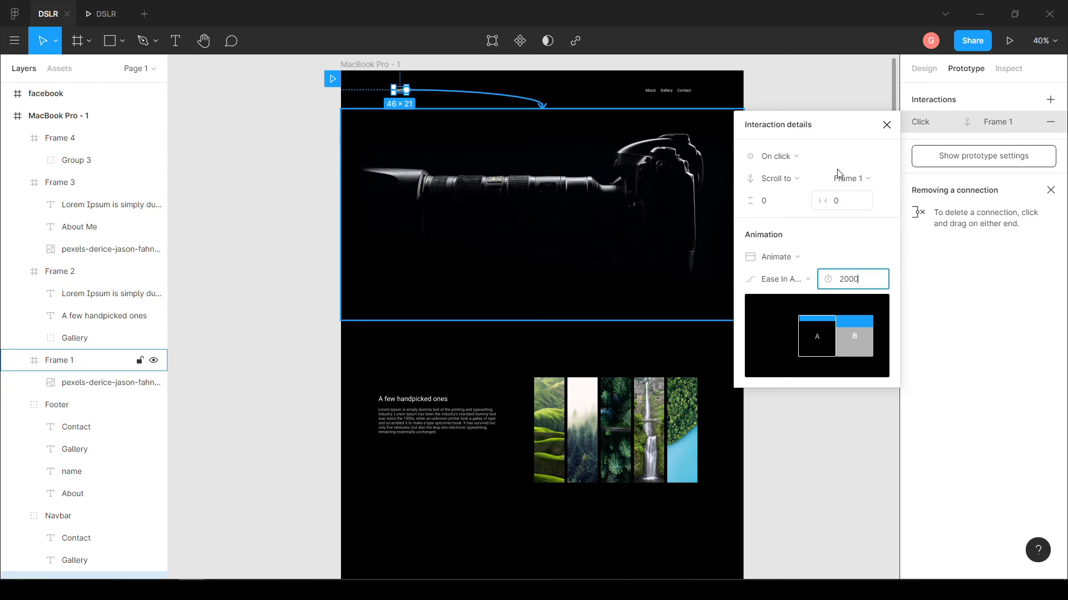
left_click(824, 100)
- Set the animation duration of the navbar's Gallery and About scroll connections to 2000 ms each
left_click(611, 130)
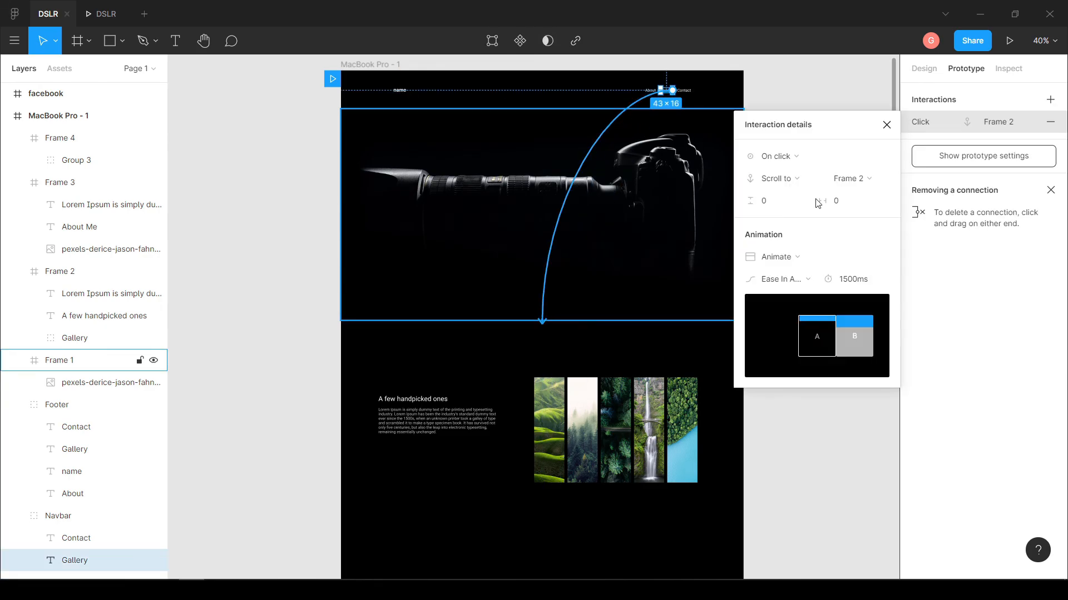
left_click(855, 279)
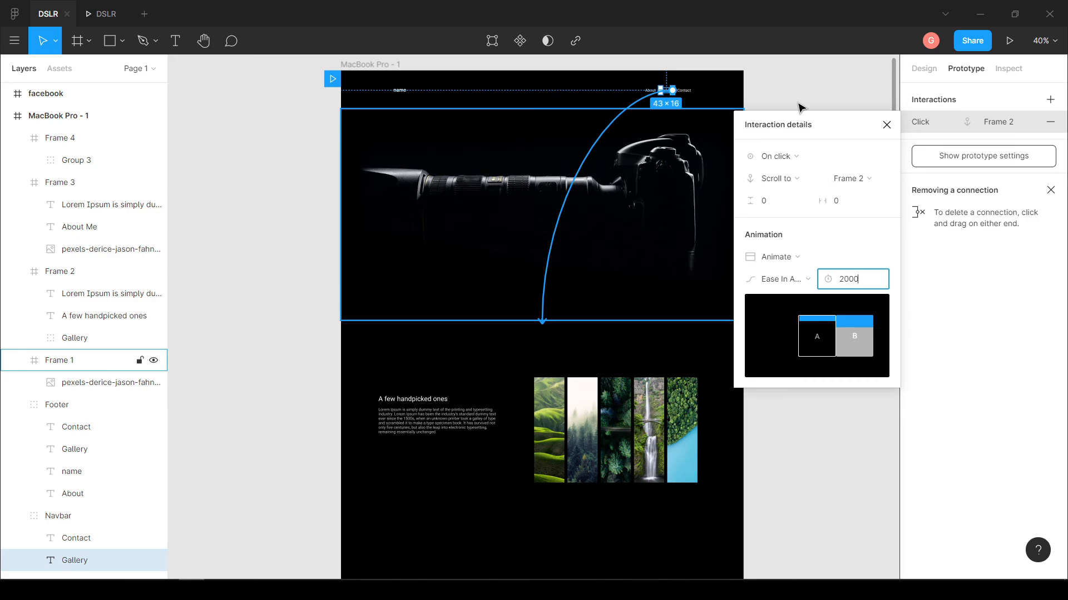
left_click(800, 110)
left_click(607, 138)
left_click(857, 278)
type("2000")
left_click(817, 92)
- Set the animation duration of the navbar's Contact scroll connection to 2000 ms
left_click(640, 139)
left_click(862, 280)
type("2000")
left_click(879, 71)
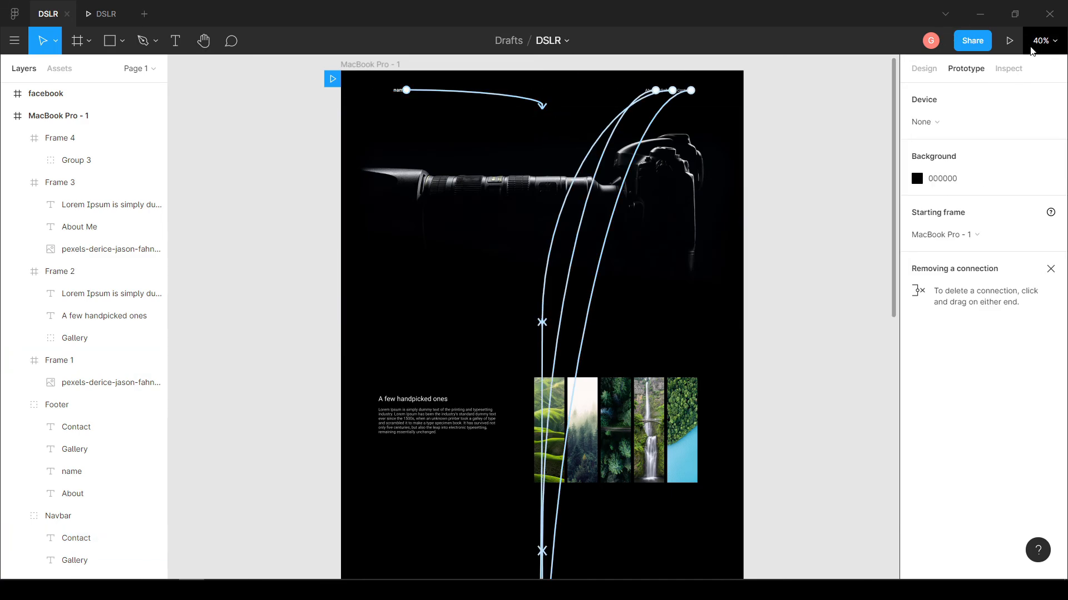
- Preview the prototype to test the navbar's About link with its new scroll duration, and switch back to the design file
left_click(1009, 42)
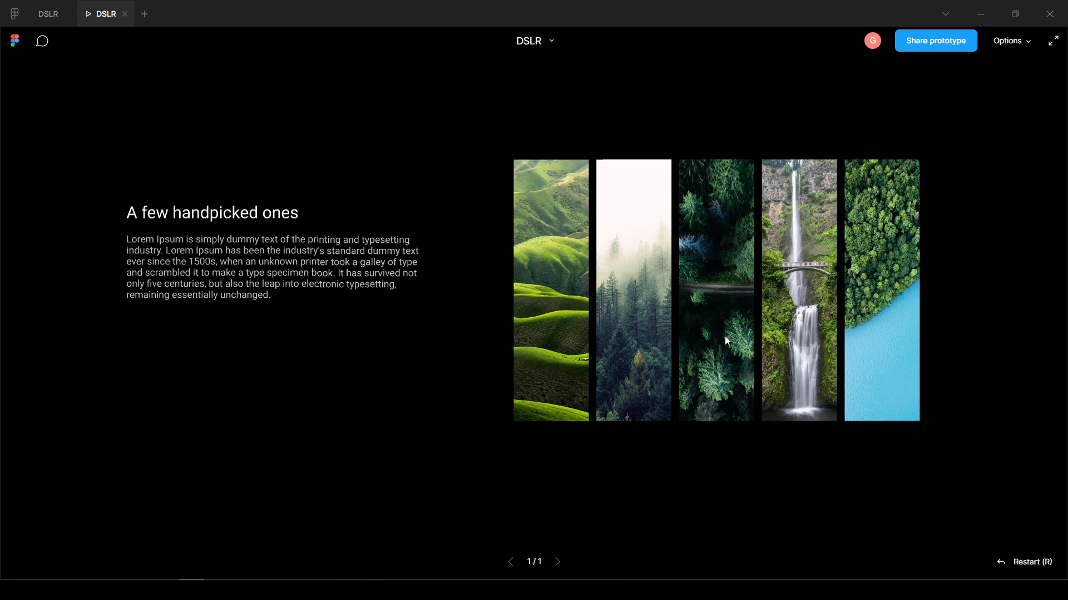
scroll(725, 337, "up", 10)
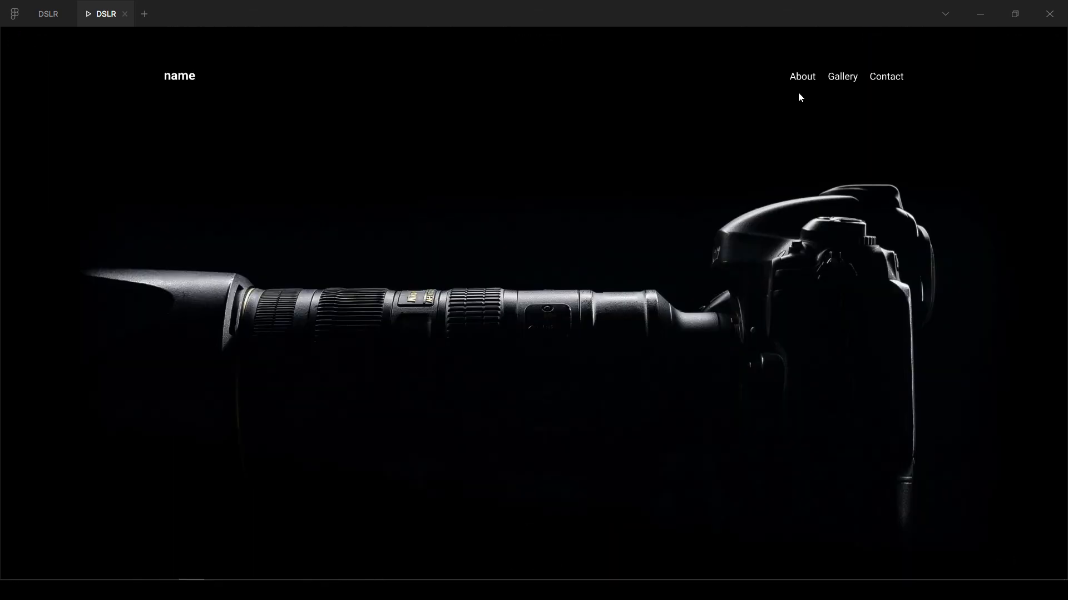
scroll(798, 83, "down", 10)
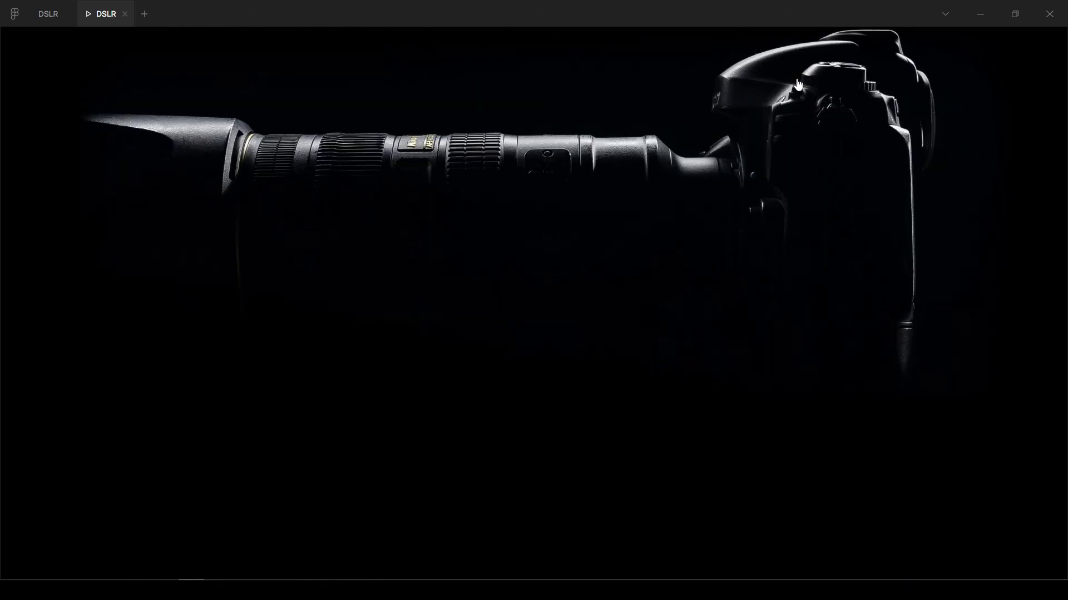
scroll(798, 84, "down", 5)
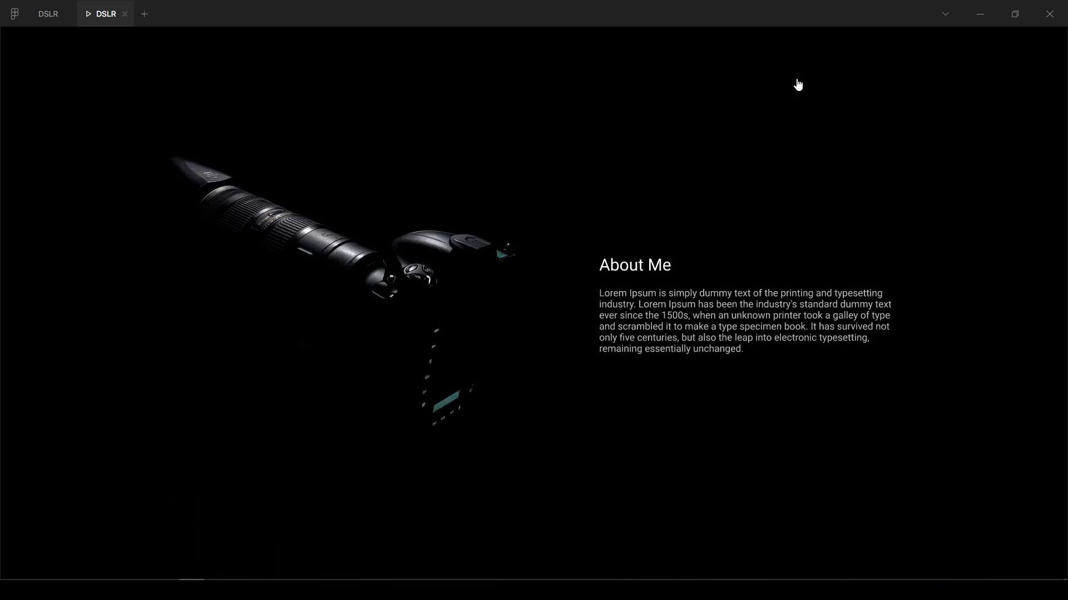
scroll(798, 84, "up", 15)
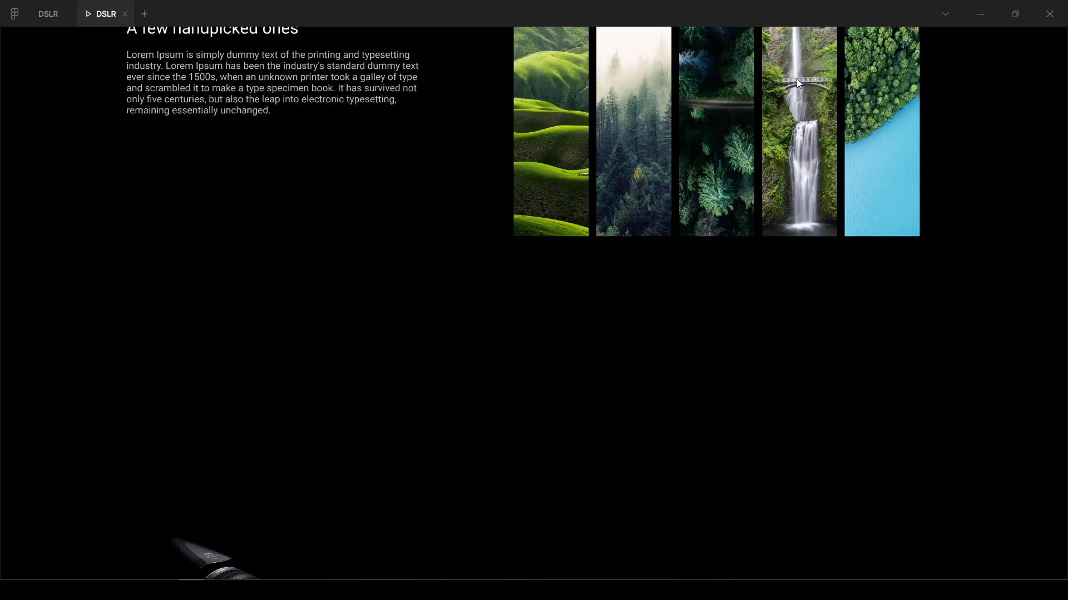
scroll(798, 83, "up", 2)
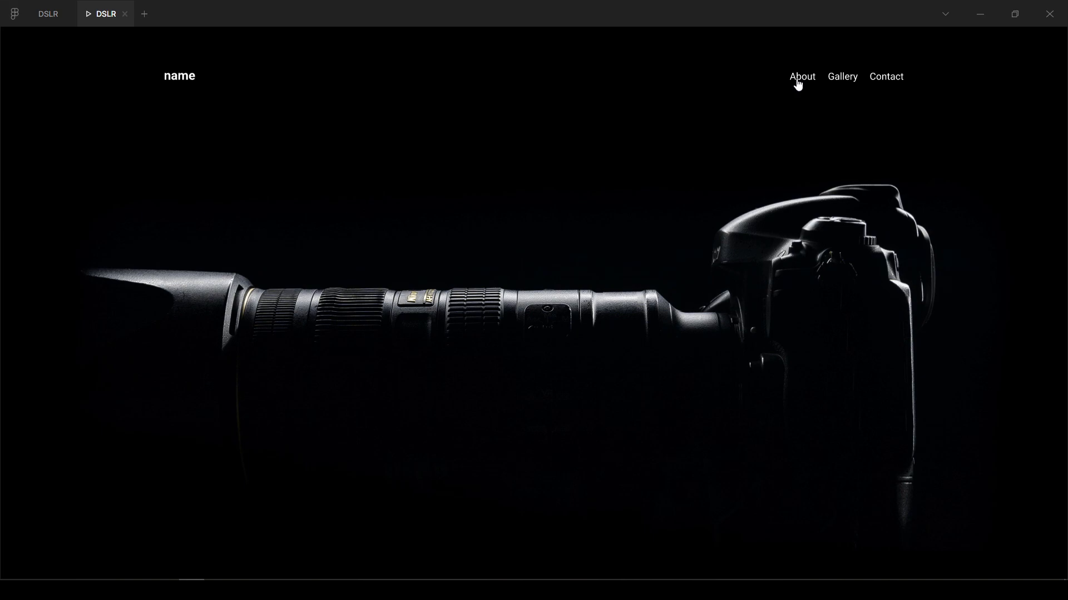
key("ctrl+shift+Tab")
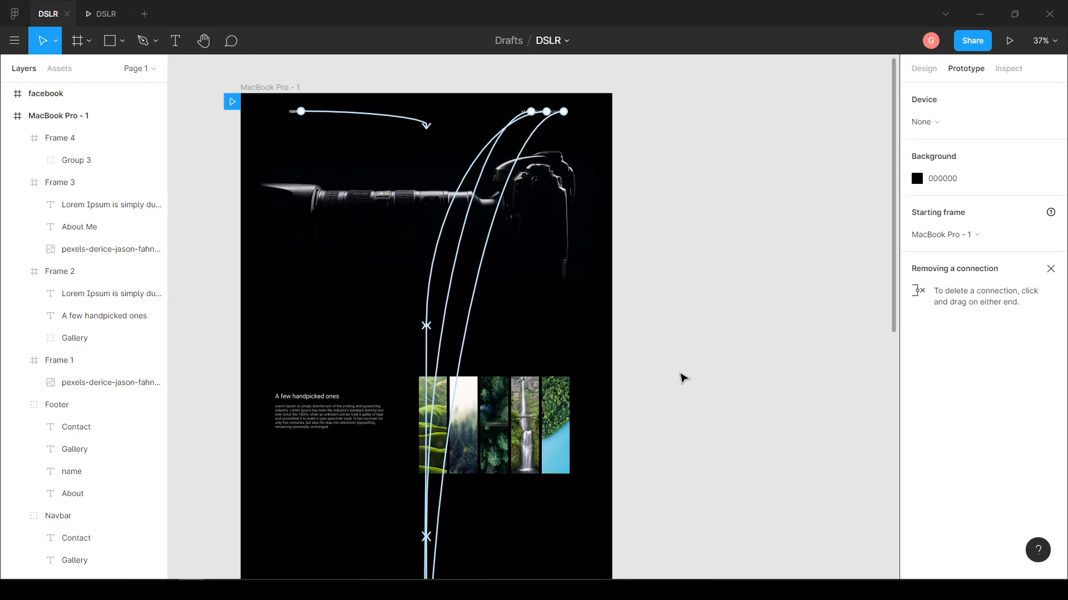